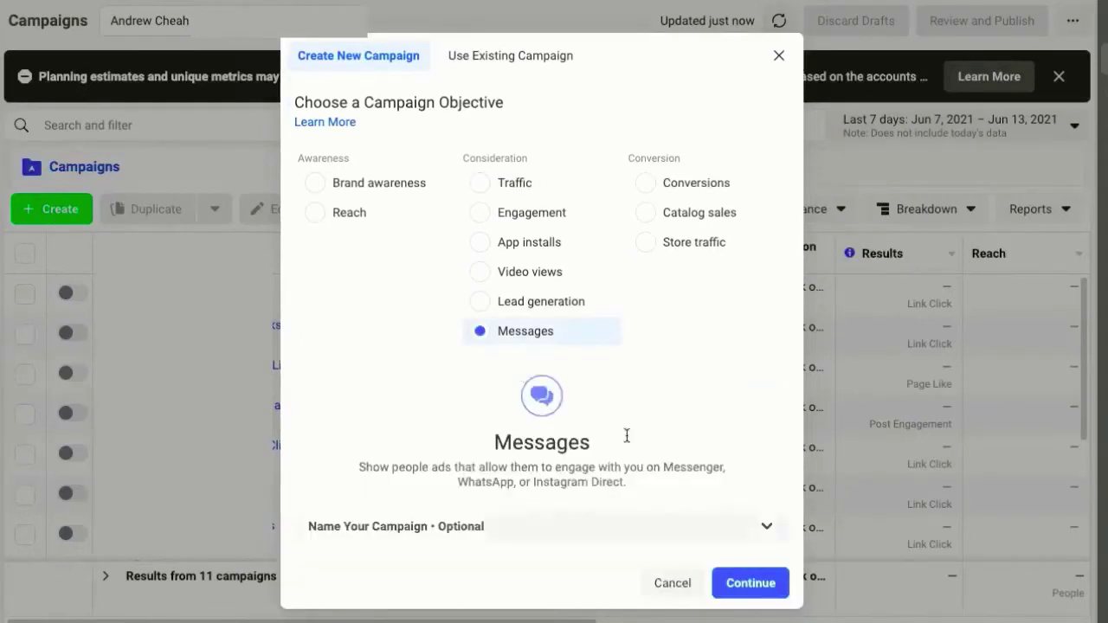
Pick the Messages objective and continue to create the draft campaign.
click(750, 589)
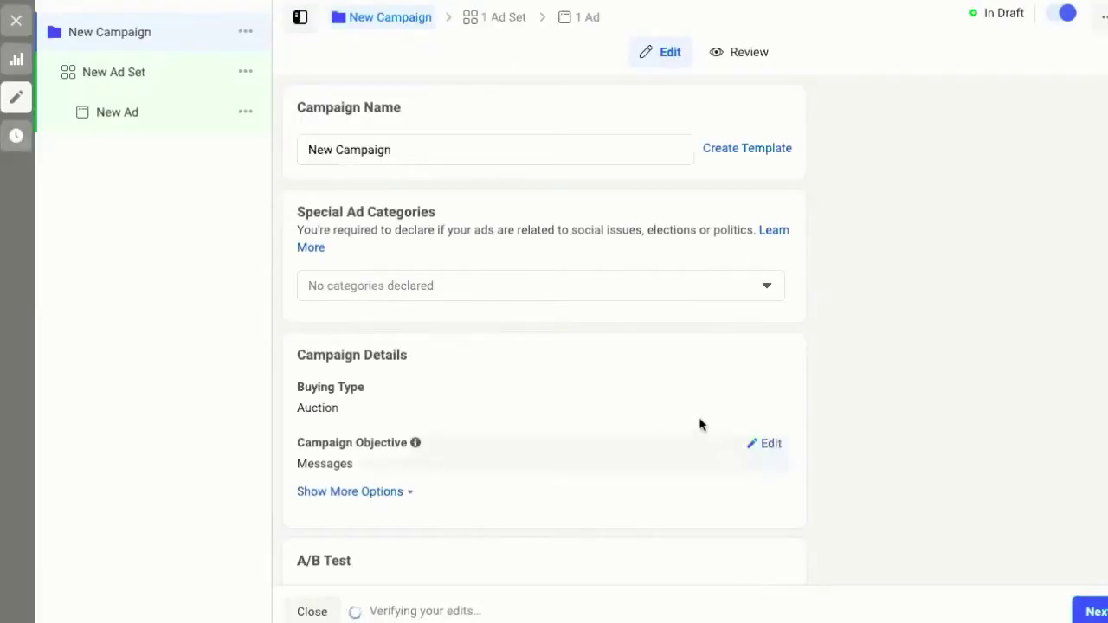
Rename the campaign to 'Pasta Whatsapp' and proceed to the ad set settings.
click(424, 149)
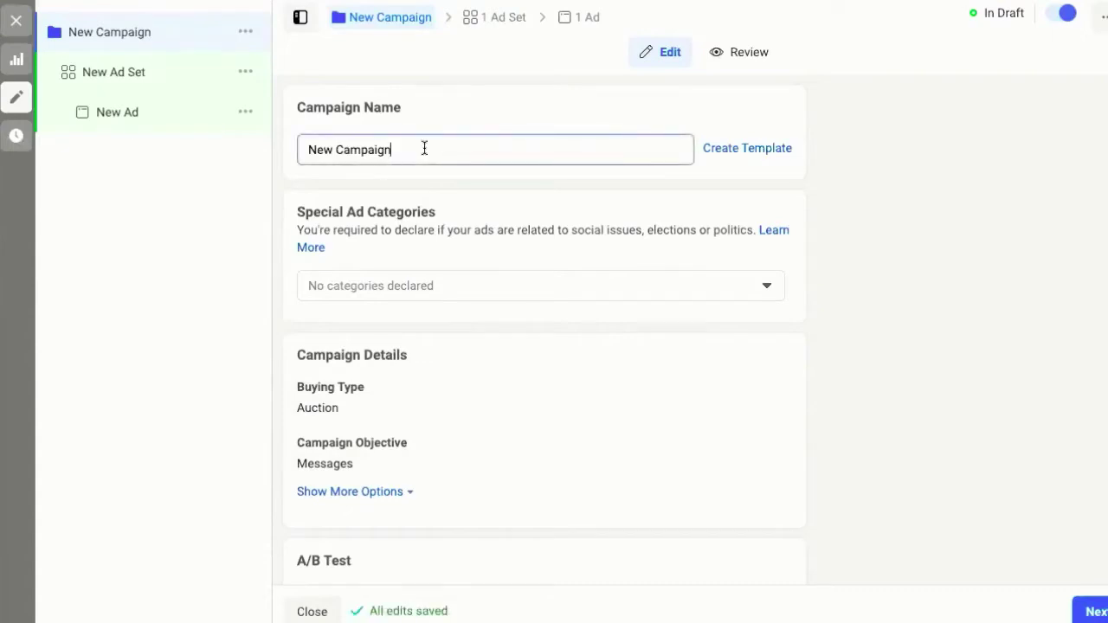
drag(425, 149, 299, 148)
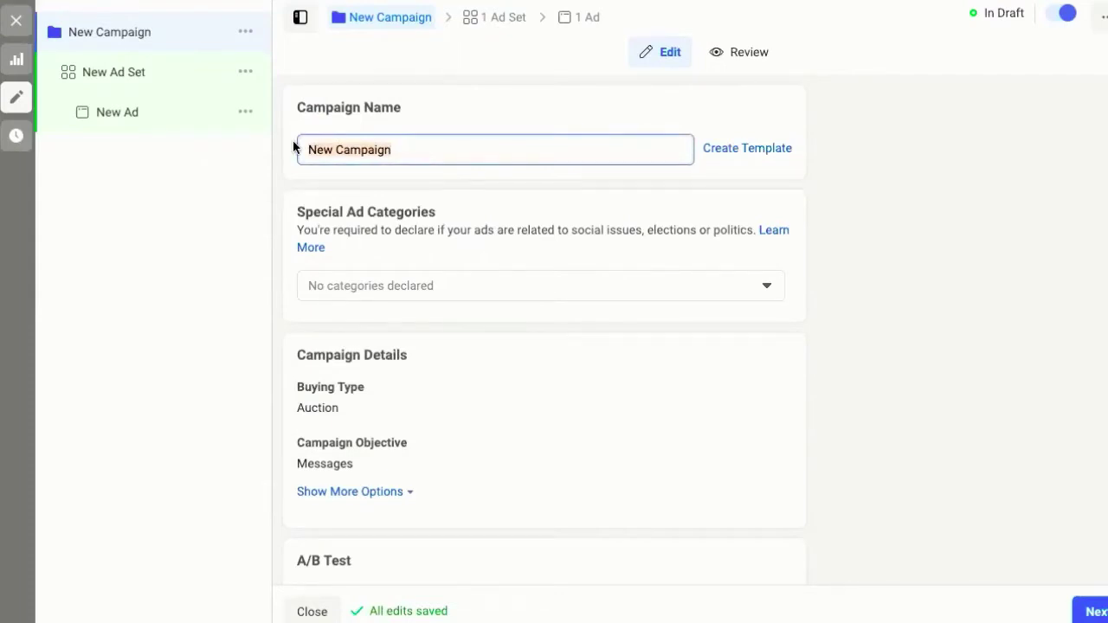
text(Pas)
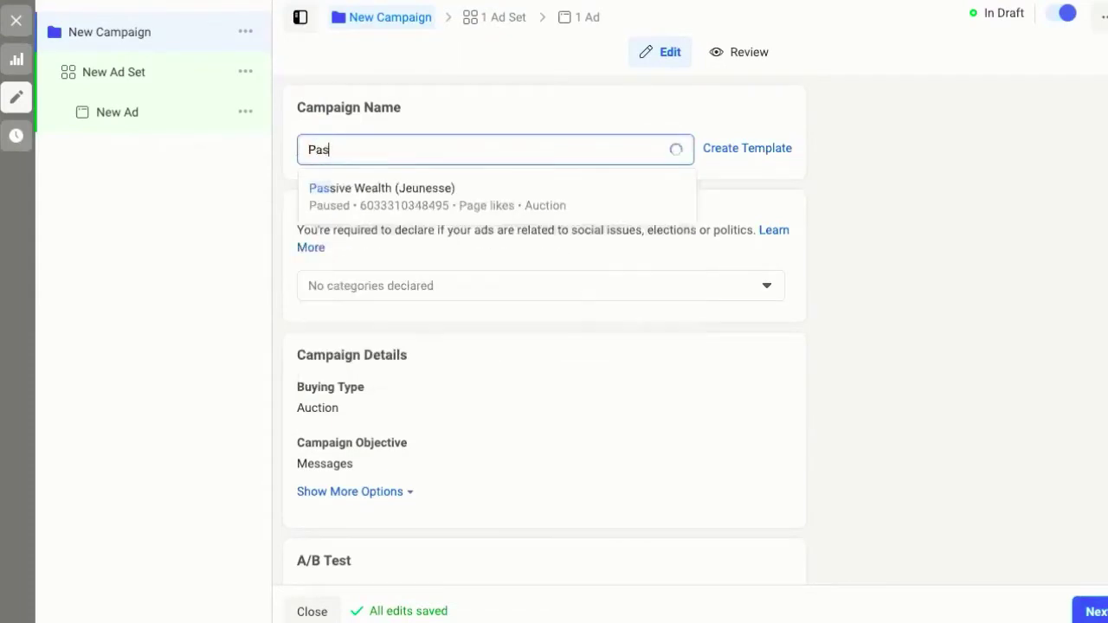
text(ta Whatsapp)
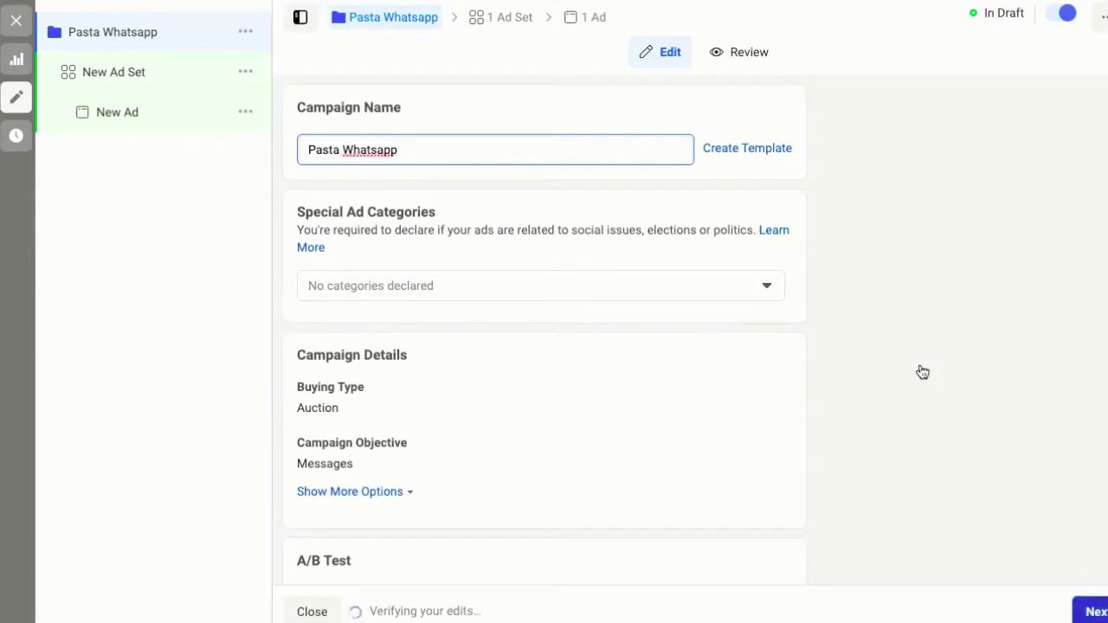
click(1097, 611)
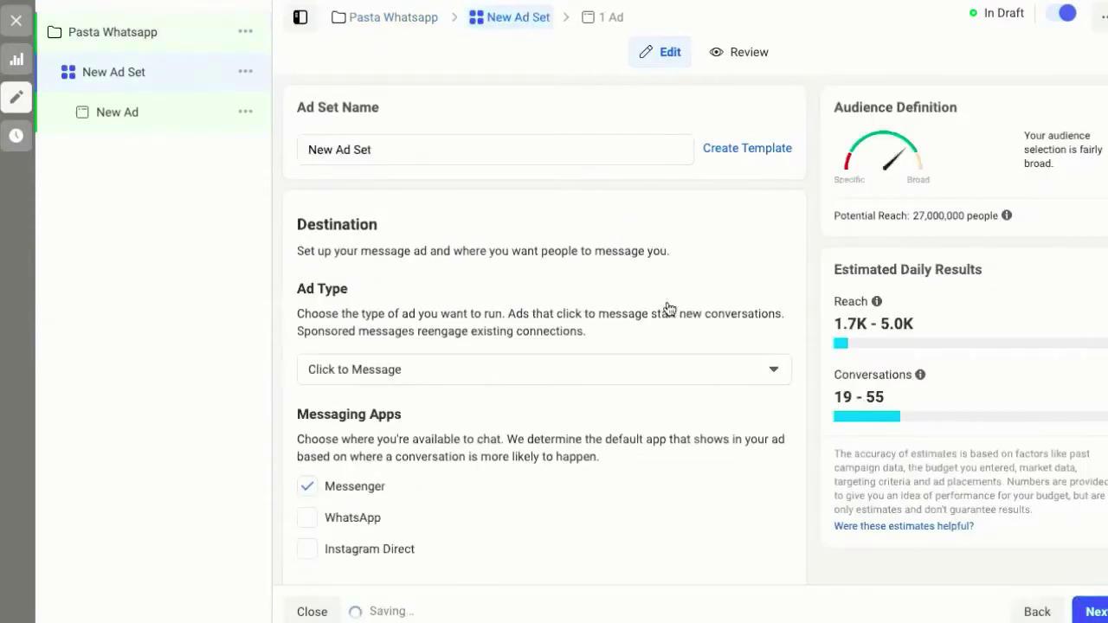
Check WhatsApp and uncheck Messenger under the ad set's Messaging Apps.
scroll(669, 304, down, 1)
scroll(669, 305, down, 4)
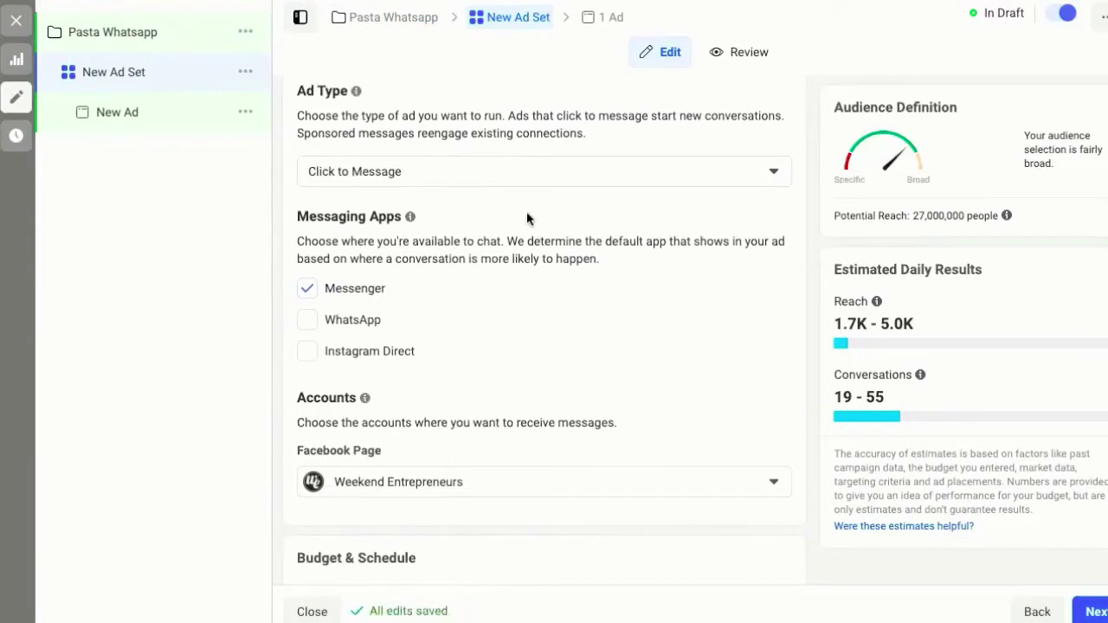
click(307, 320)
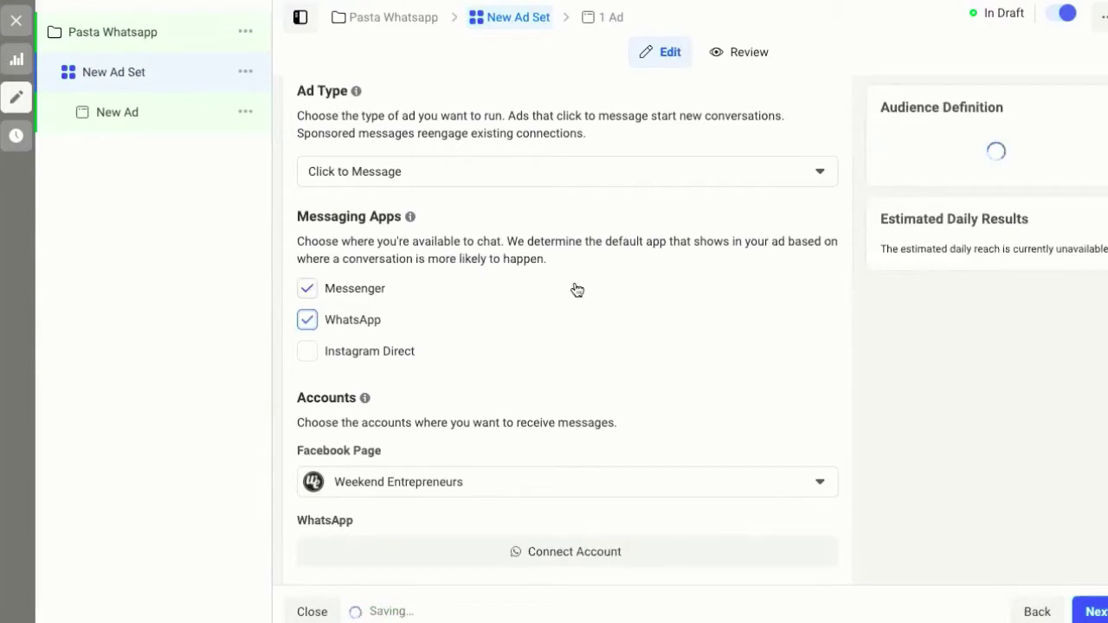
scroll(447, 285, down, 1)
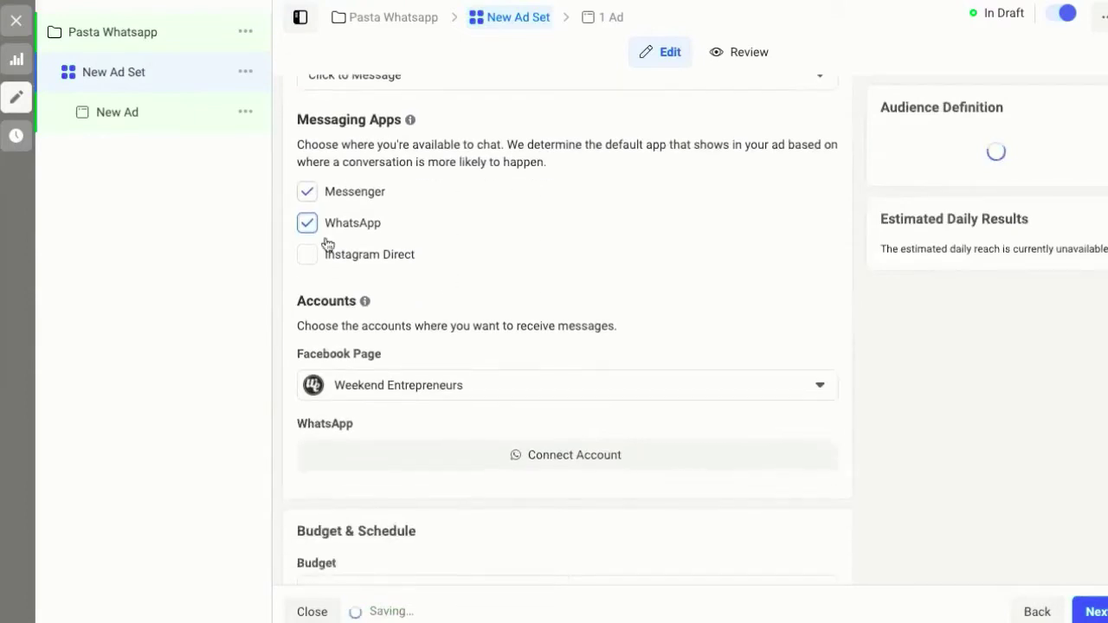
click(308, 191)
scroll(476, 238, down, 2)
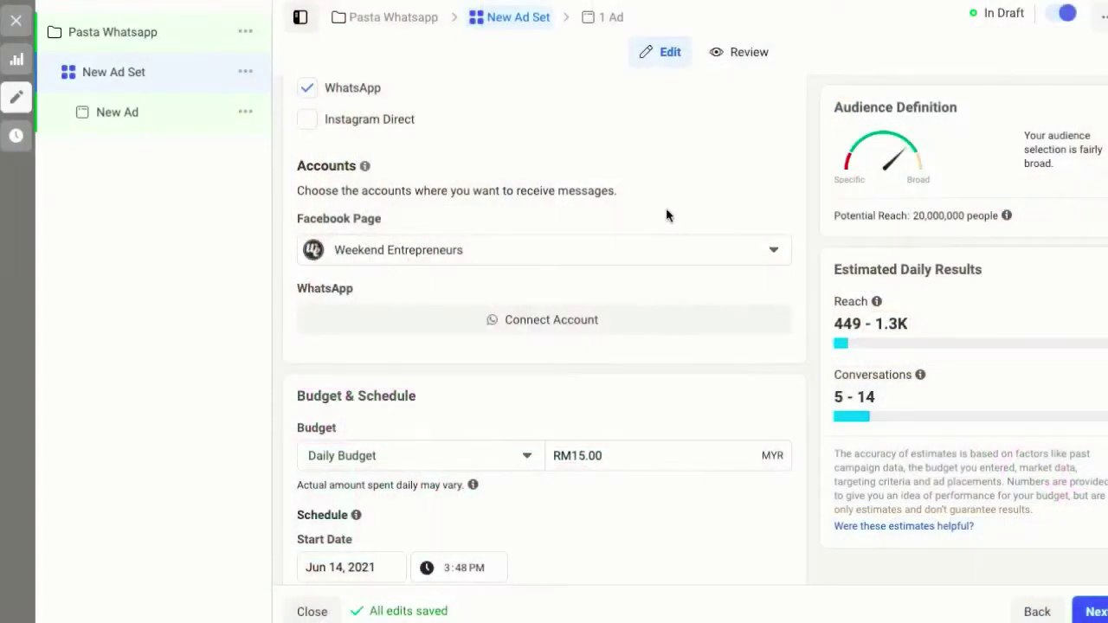
Keep Weekend Entrepreneurs as the Facebook Page and scroll down to the Audience section.
click(774, 250)
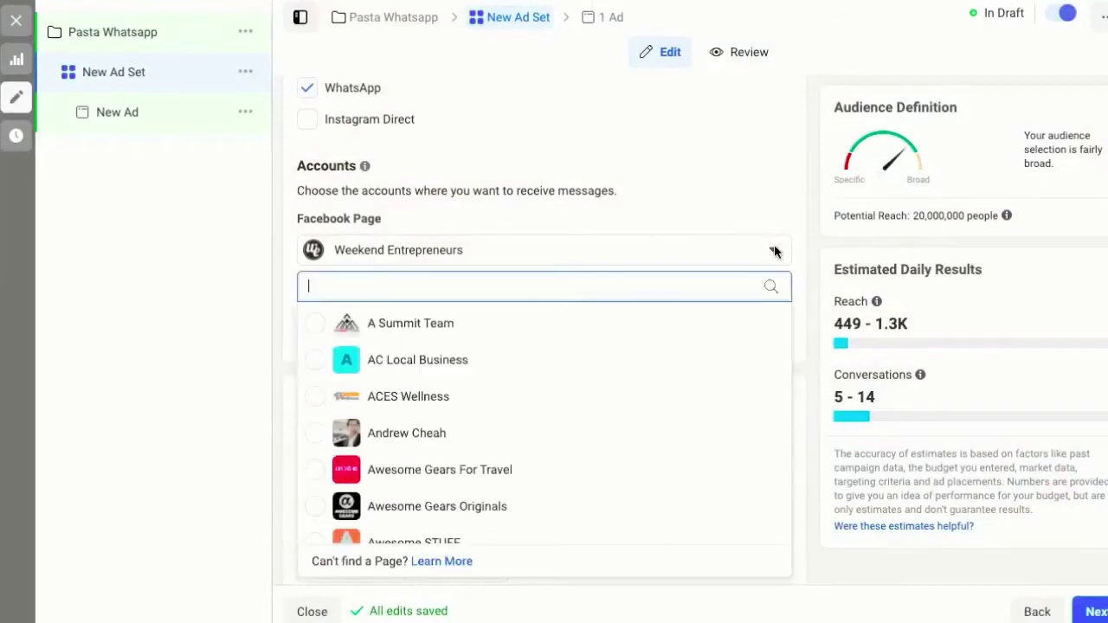
click(773, 251)
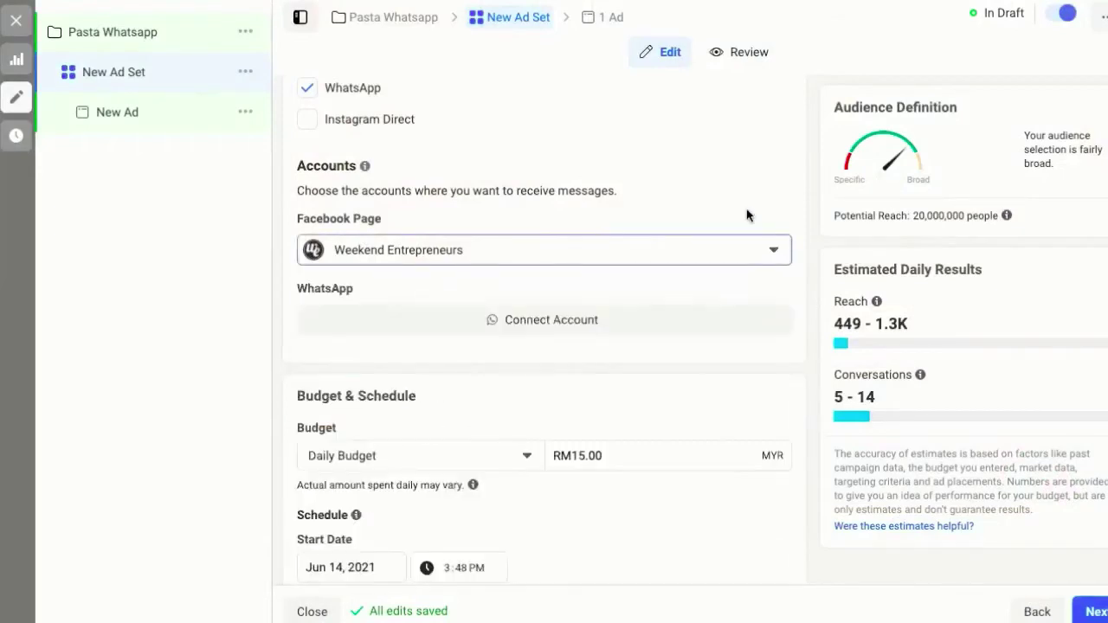
scroll(696, 268, down, 2)
scroll(697, 269, down, 2)
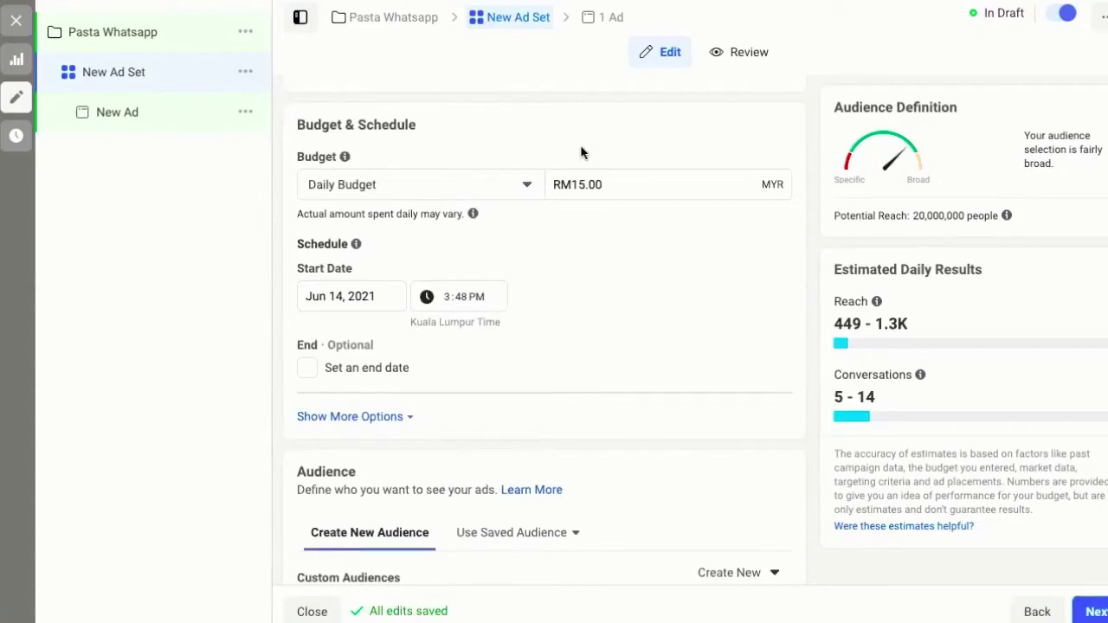
scroll(606, 304, down, 3)
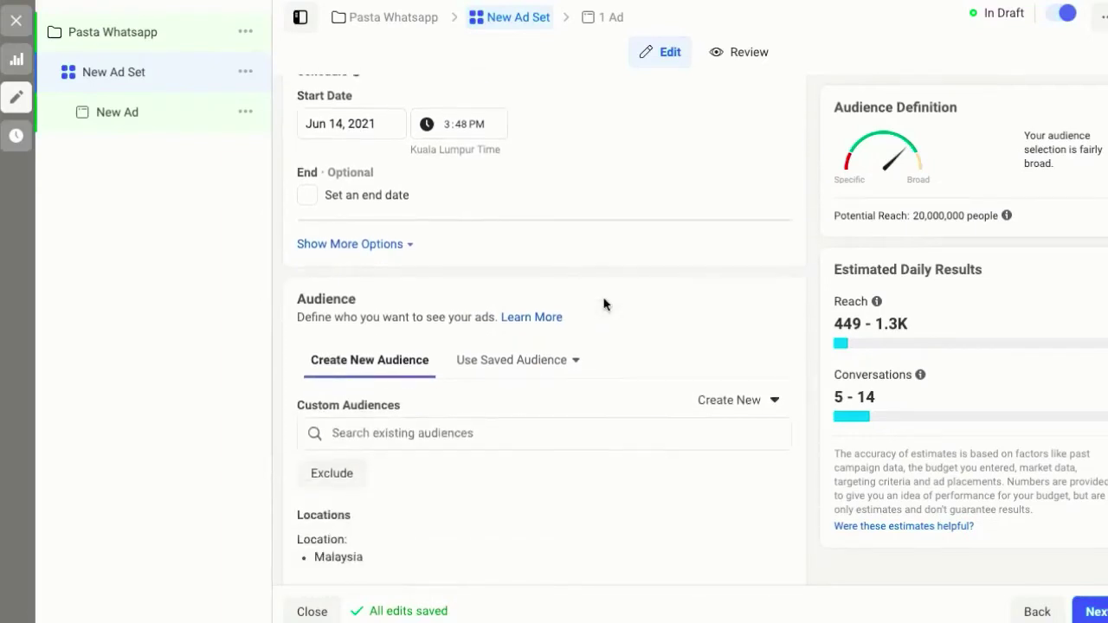
scroll(604, 302, down, 3)
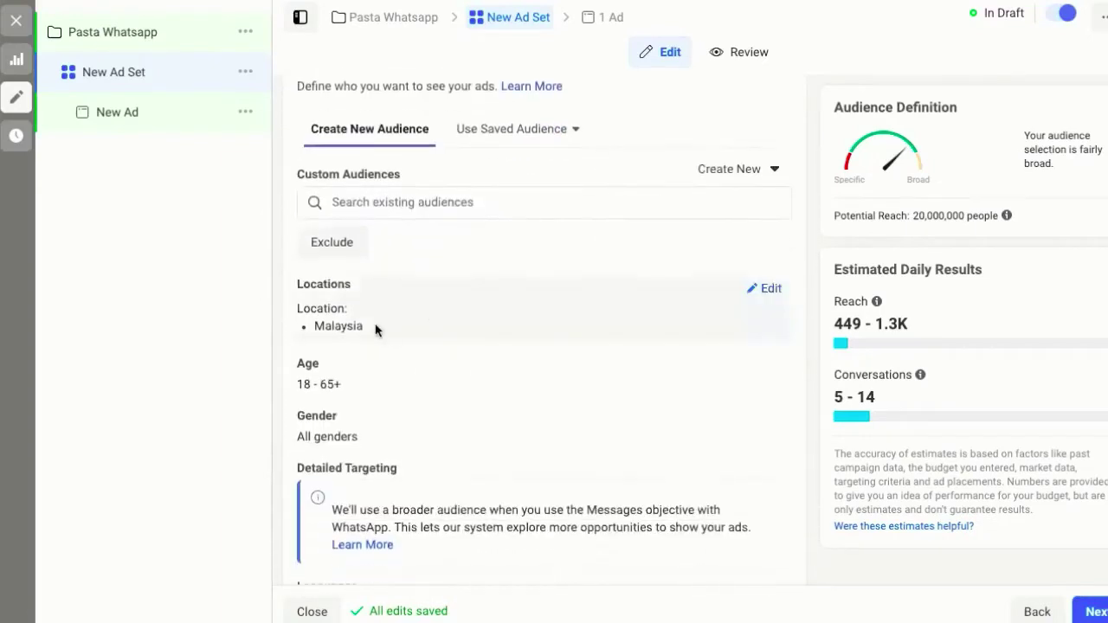
Search the audience locations for Penang and select it.
click(771, 289)
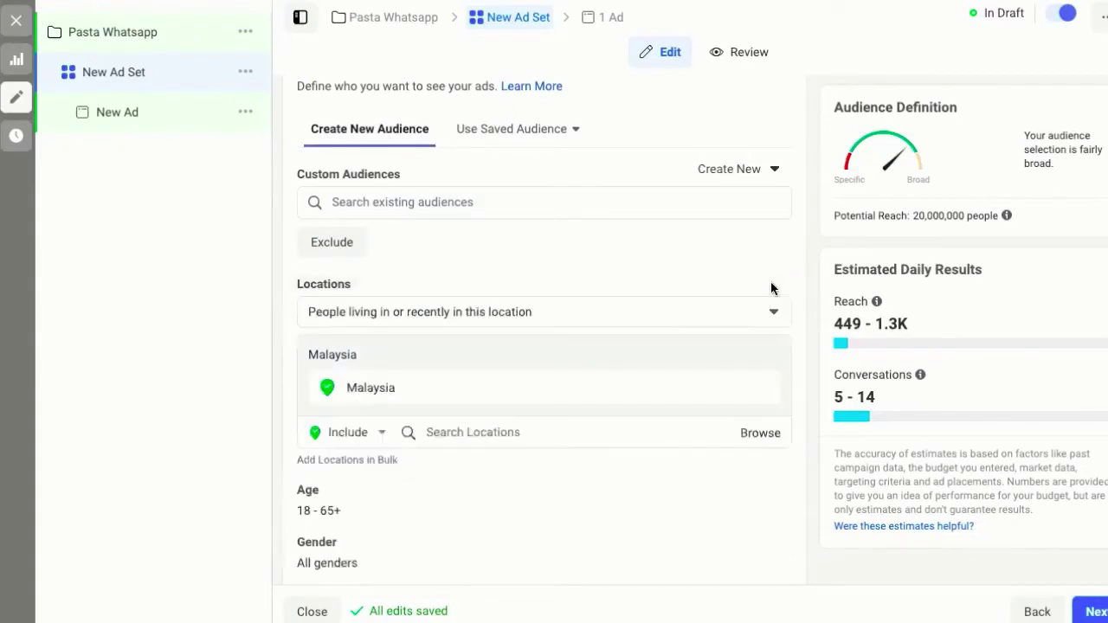
mouse_move(472, 396)
click(478, 432)
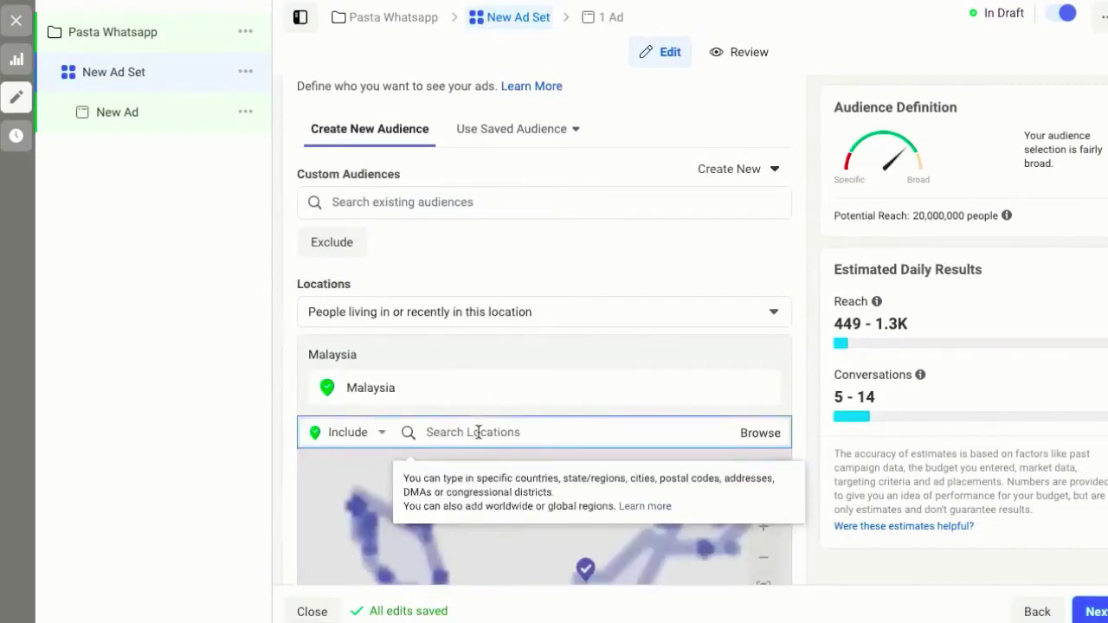
text(Penang)
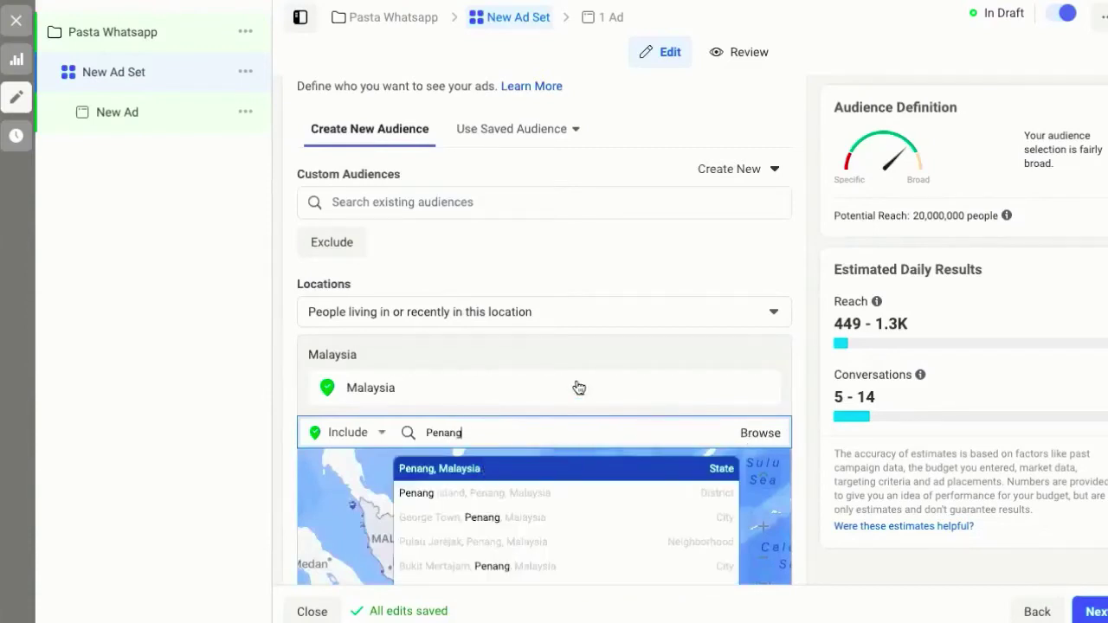
key(Return)
scroll(601, 273, down, 1)
scroll(601, 274, down, 3)
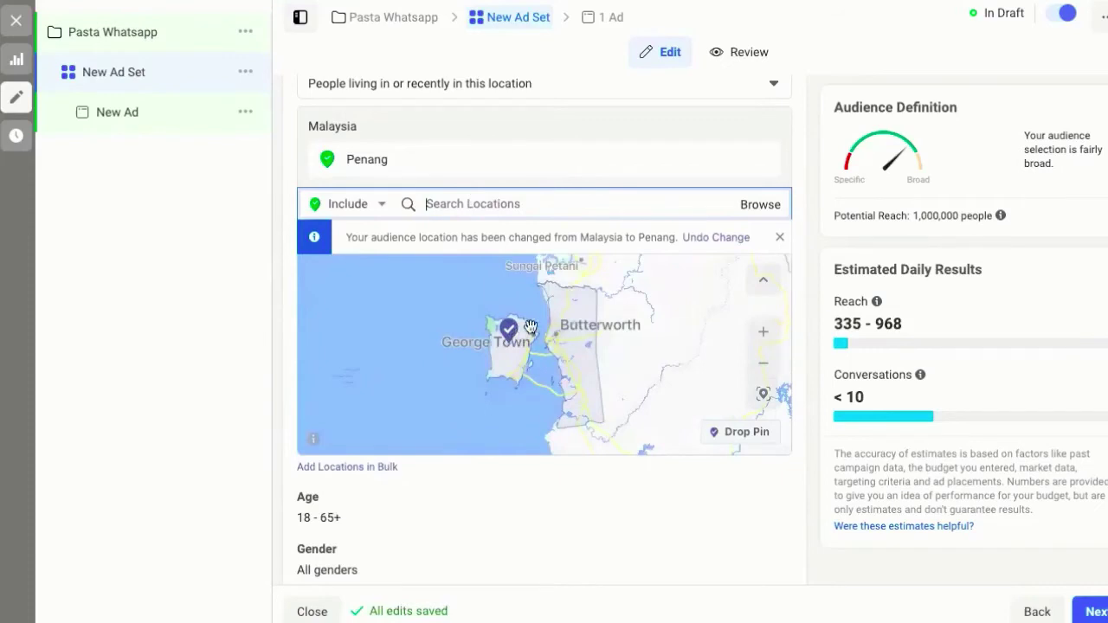
Zoom the map to George Town and drop a 10-mile pin there.
click(765, 330)
click(764, 331)
click(764, 330)
drag(512, 343, 666, 376)
drag(520, 386, 566, 420)
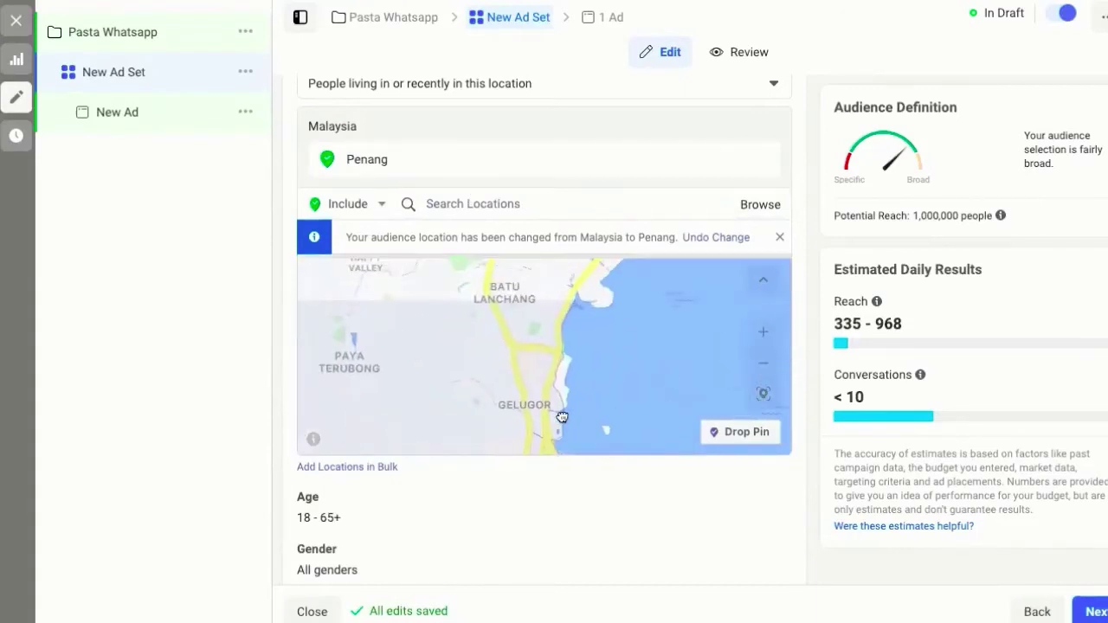
drag(528, 294, 446, 437)
drag(541, 369, 567, 367)
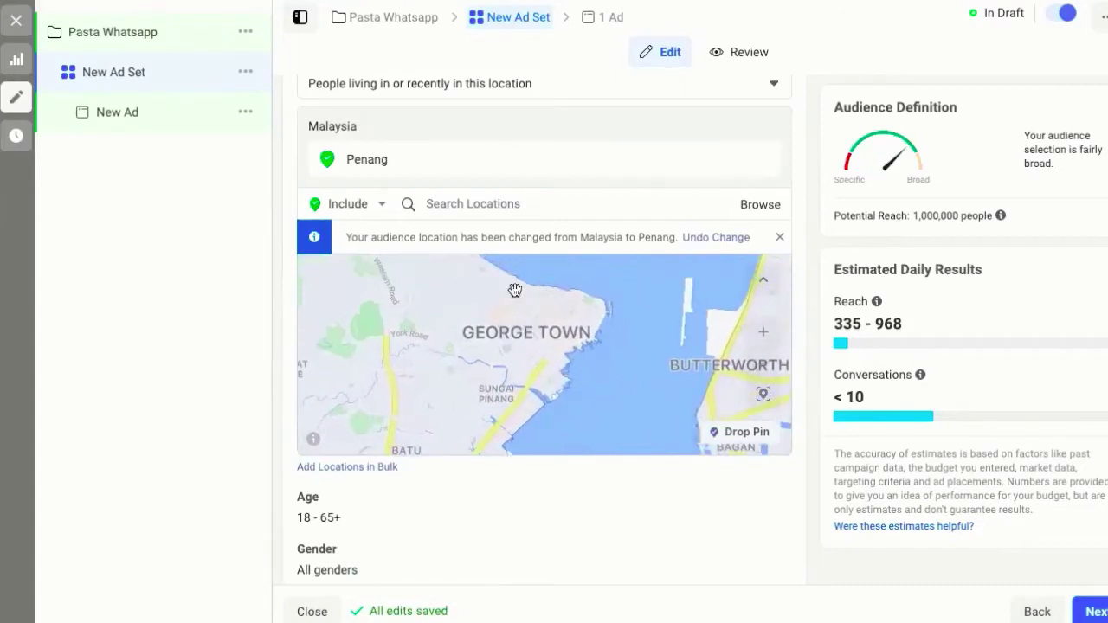
click(732, 432)
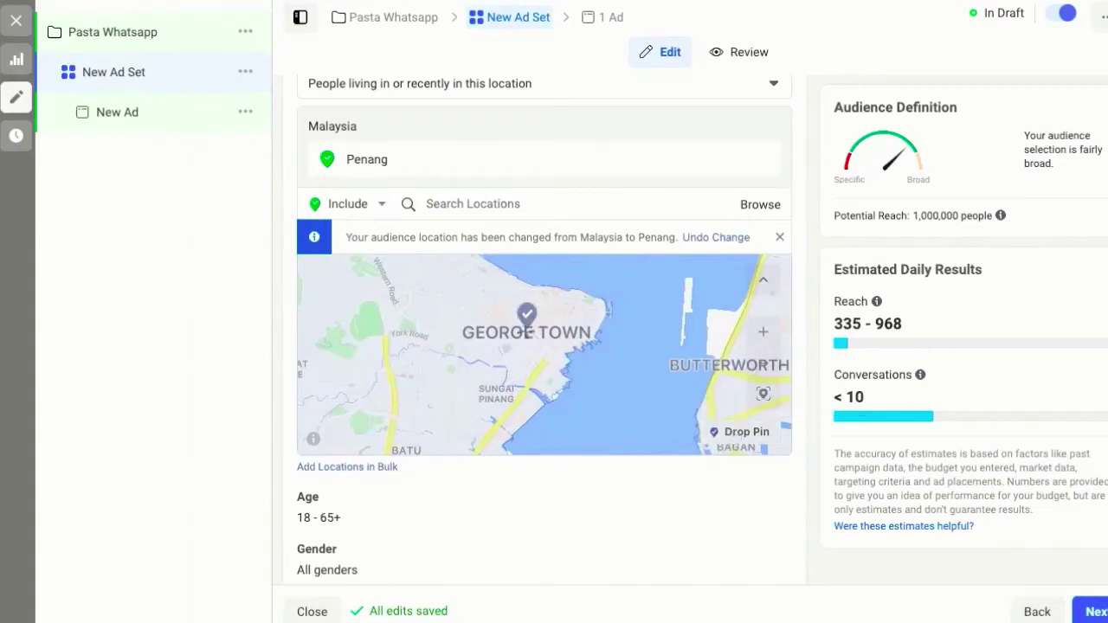
click(523, 319)
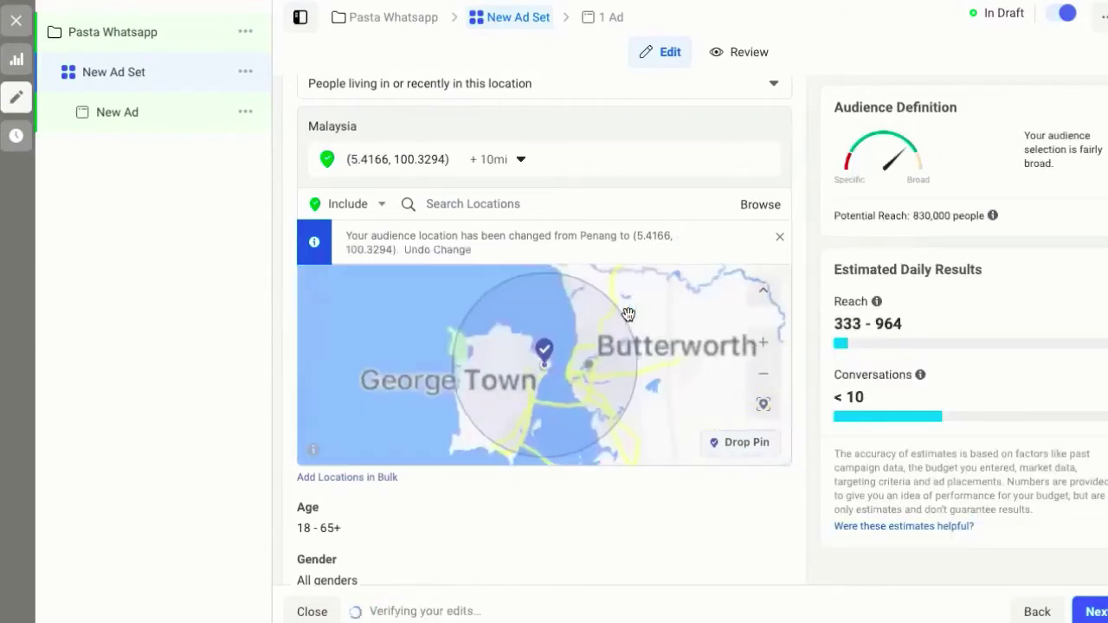
Reduce the pin's targeting radius from 10 to 2 miles.
click(522, 161)
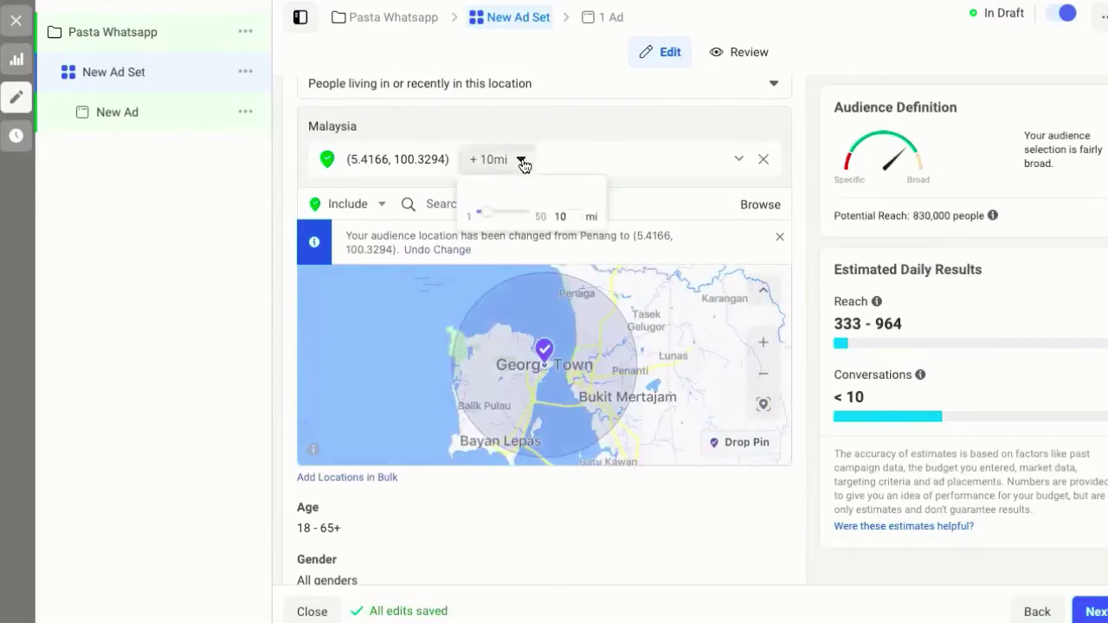
double_click(559, 216)
text(2)
click(658, 216)
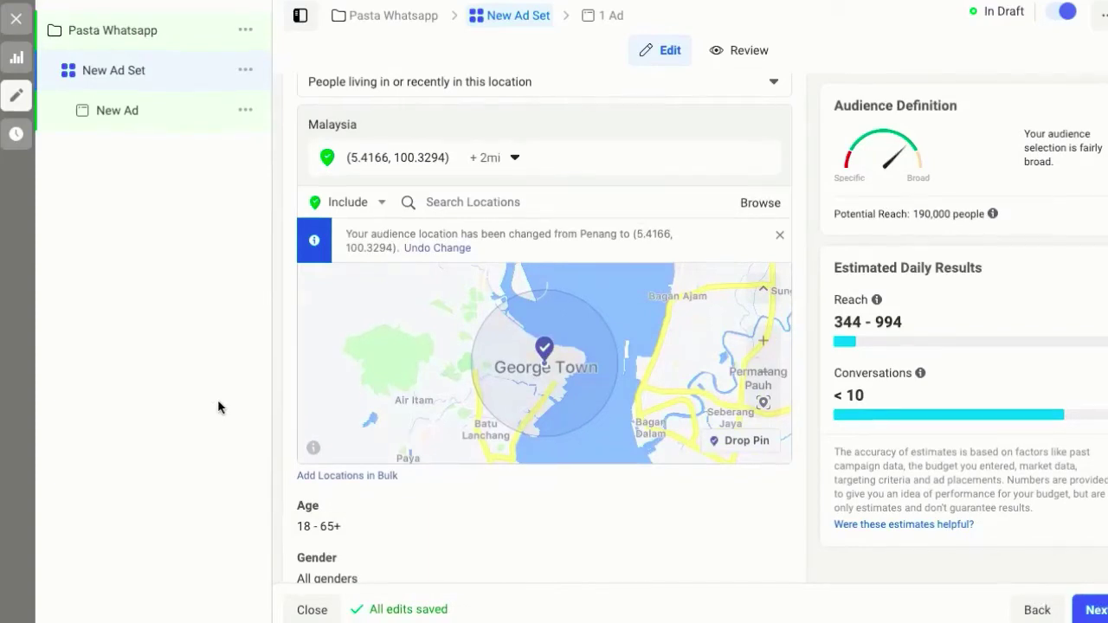
Move on from the ad set to the ad's settings.
scroll(284, 461, down, 4)
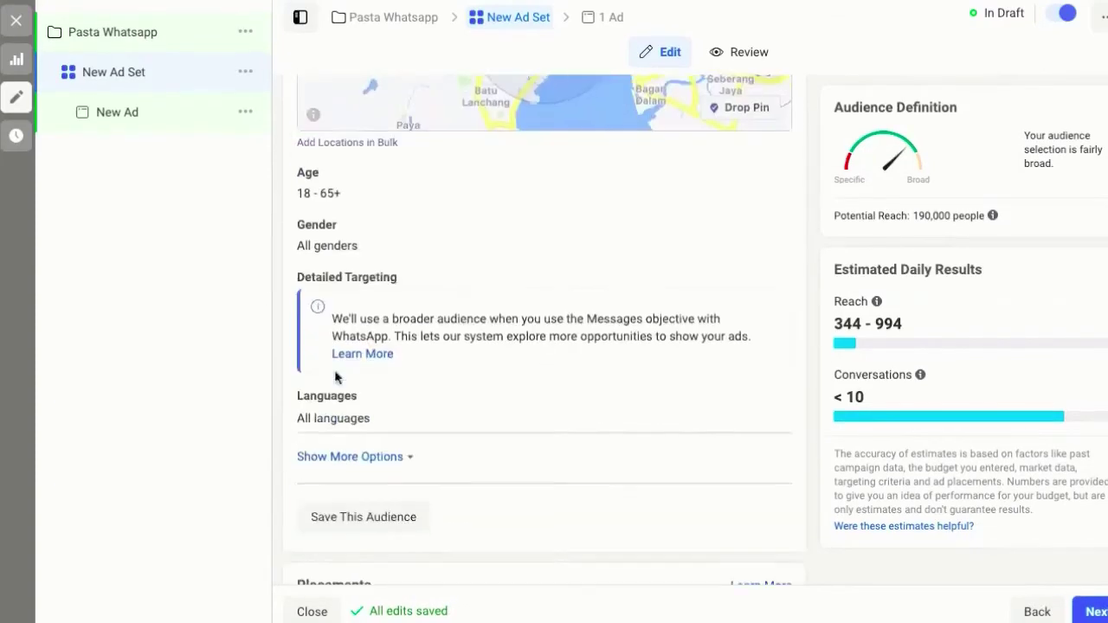
scroll(535, 433, down, 5)
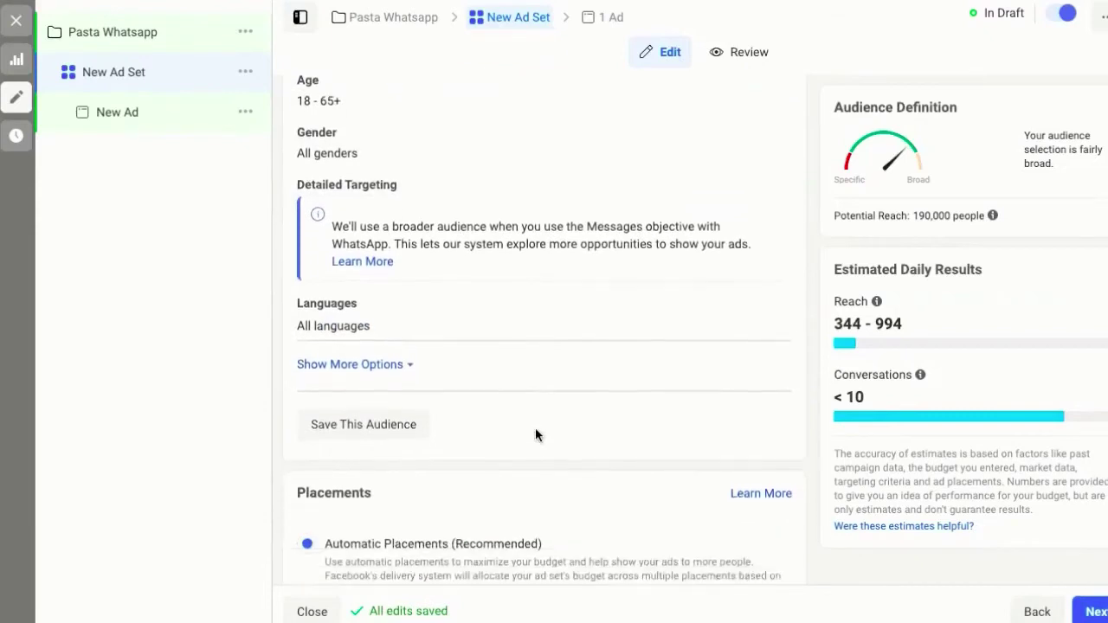
scroll(535, 435, down, 1)
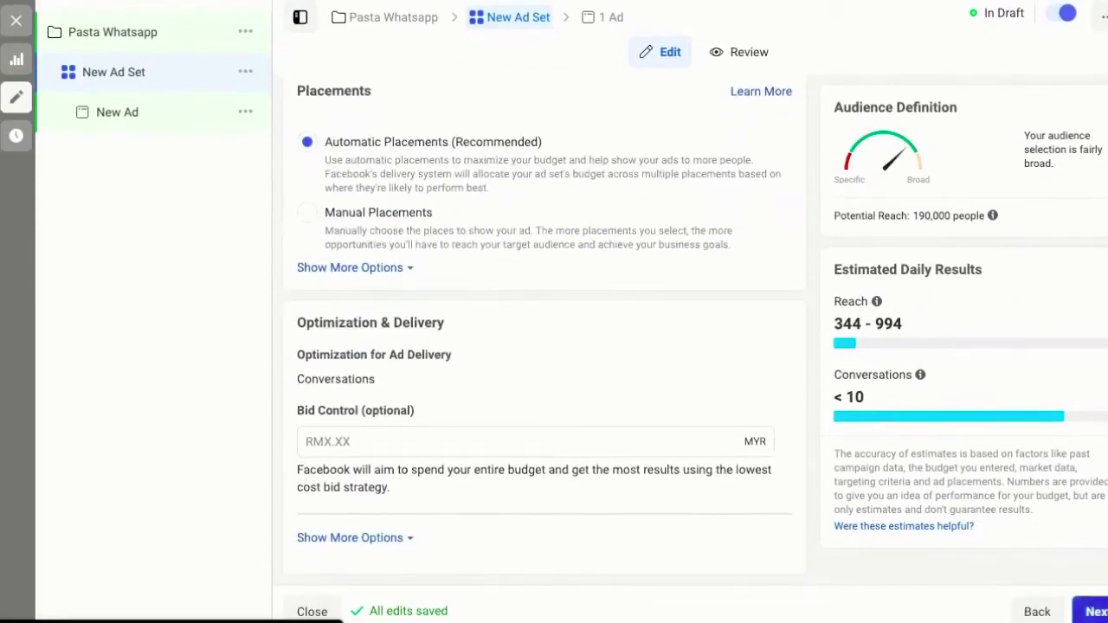
click(1091, 611)
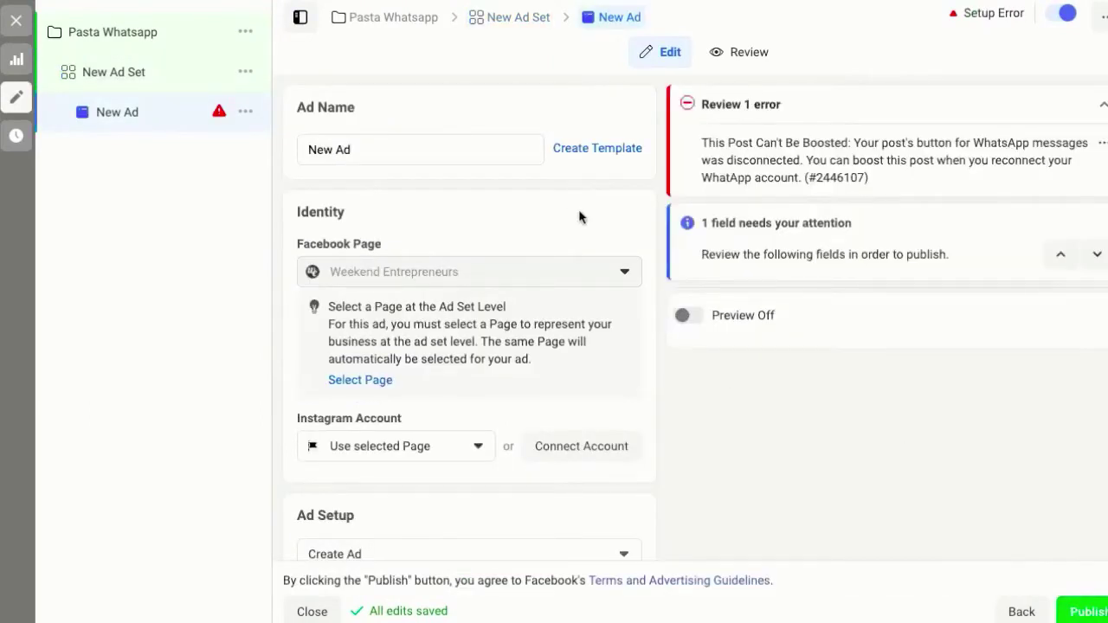
Scroll down the ad editor to the Ad Creative media options.
scroll(581, 217, down, 3)
scroll(609, 407, down, 1)
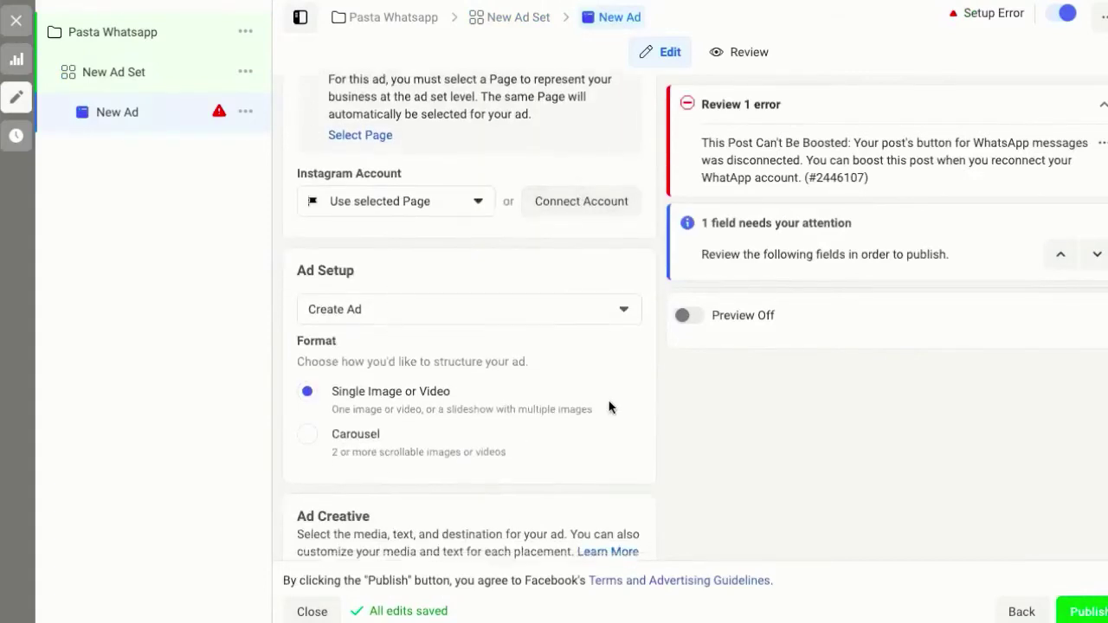
scroll(609, 406, down, 1)
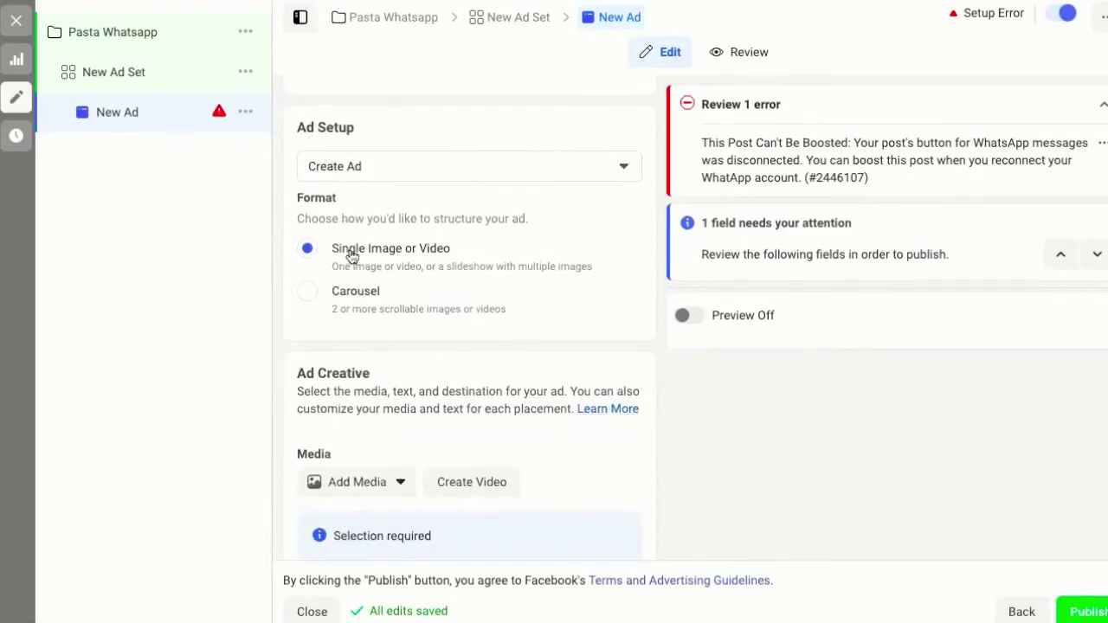
scroll(510, 355, down, 2)
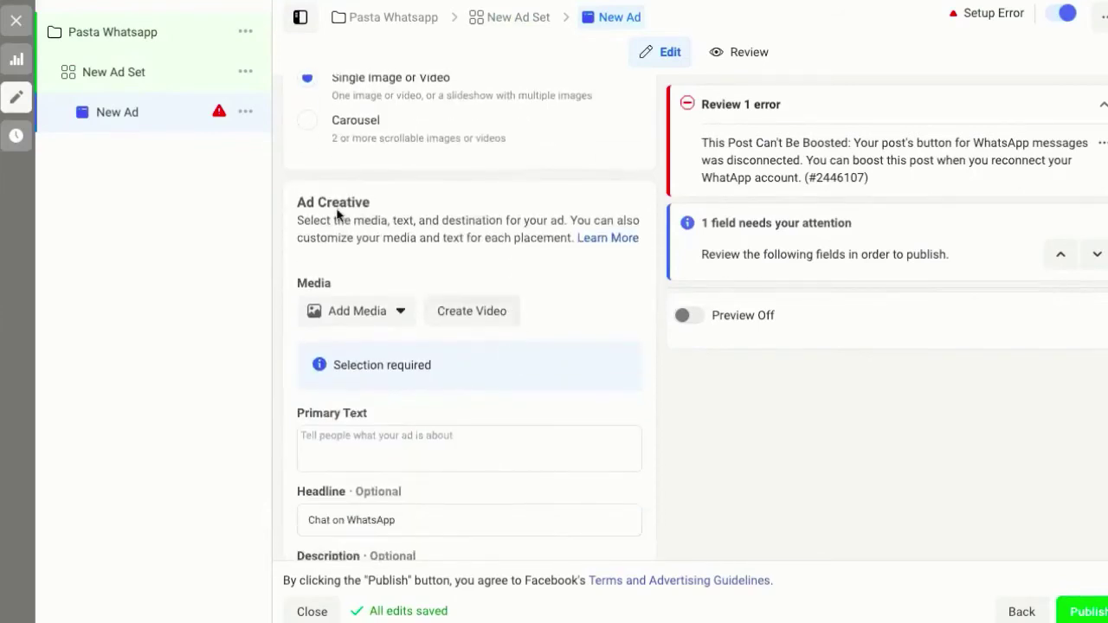
scroll(562, 378, down, 1)
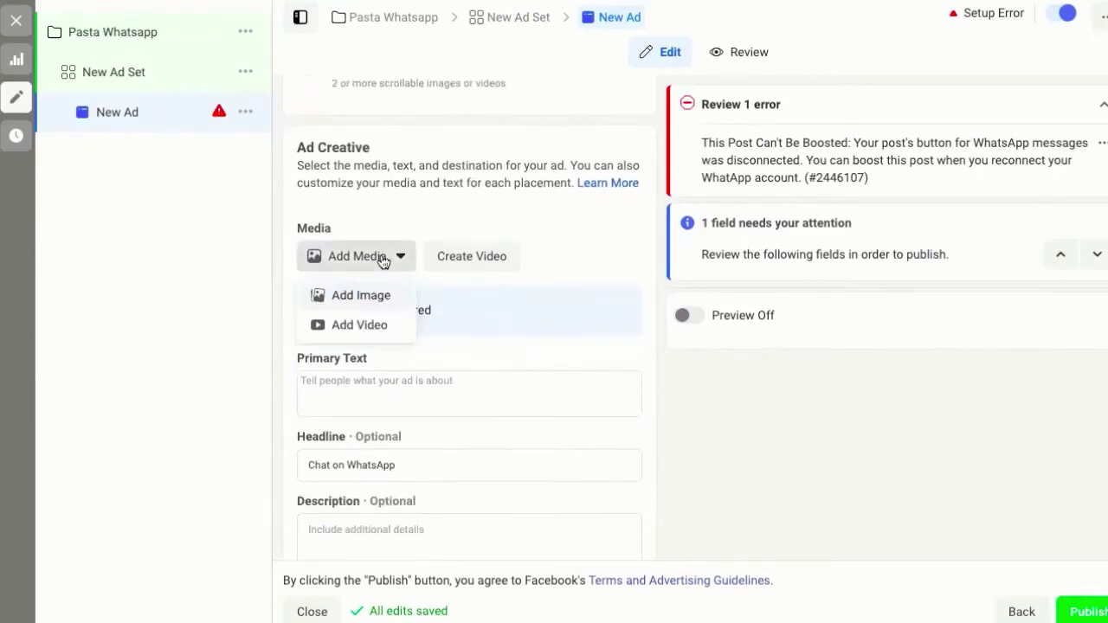
Add Home cooked pasta.png as the ad image, keeping the original crops.
click(369, 297)
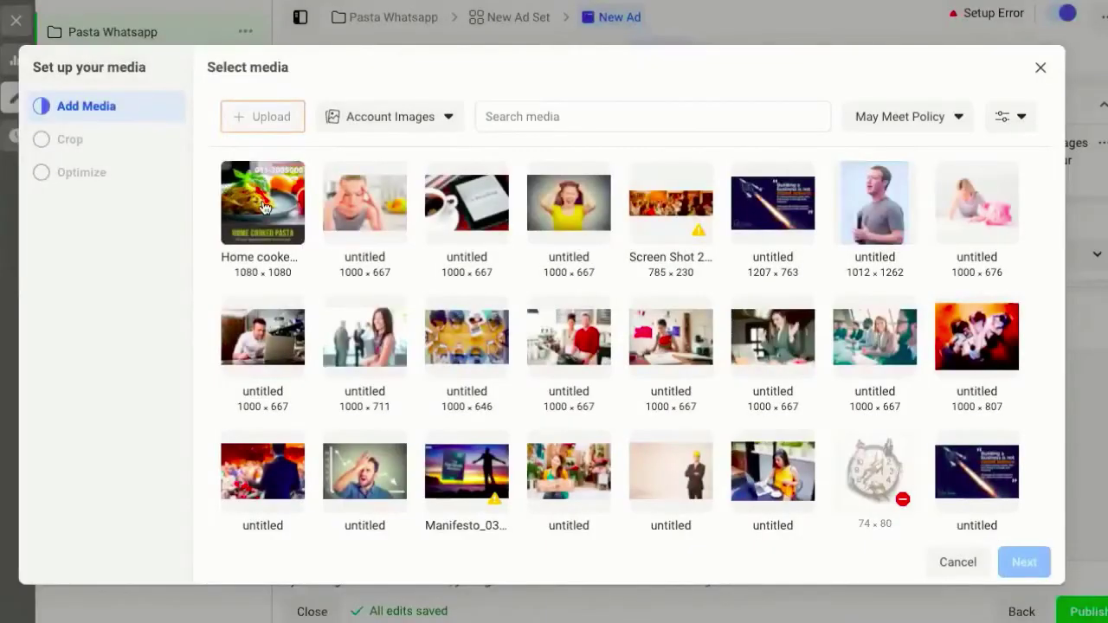
click(264, 208)
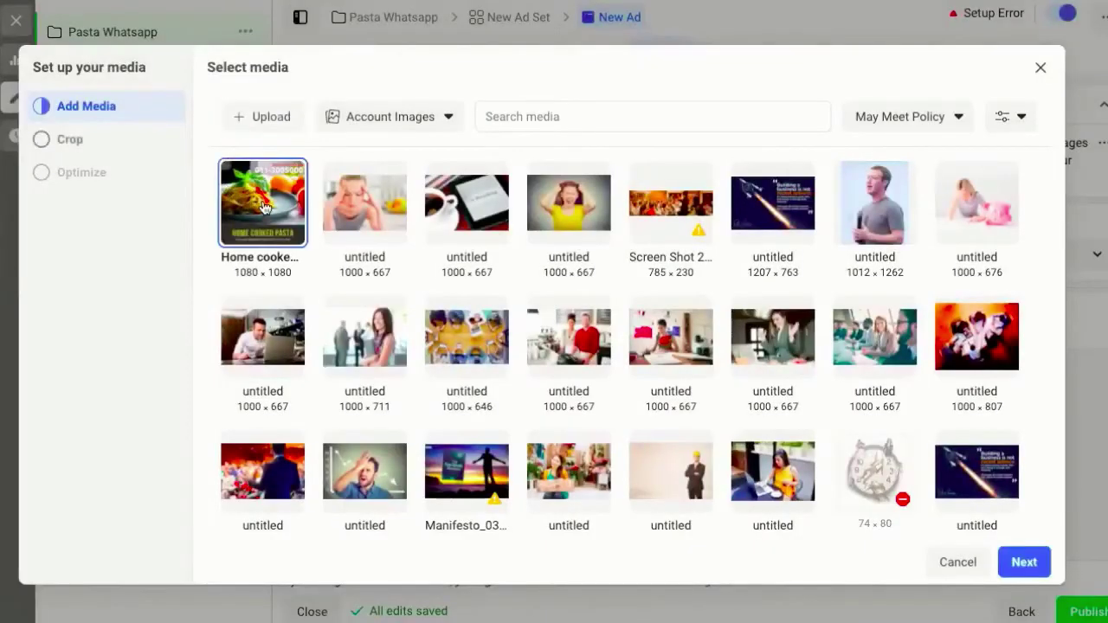
click(1020, 561)
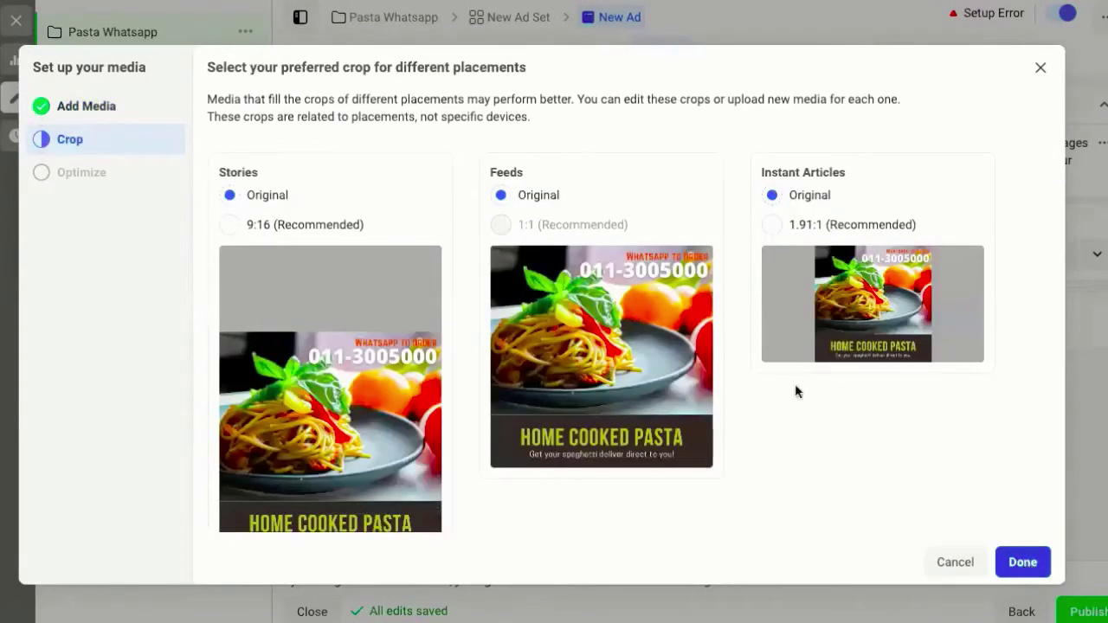
scroll(365, 401, down, 1)
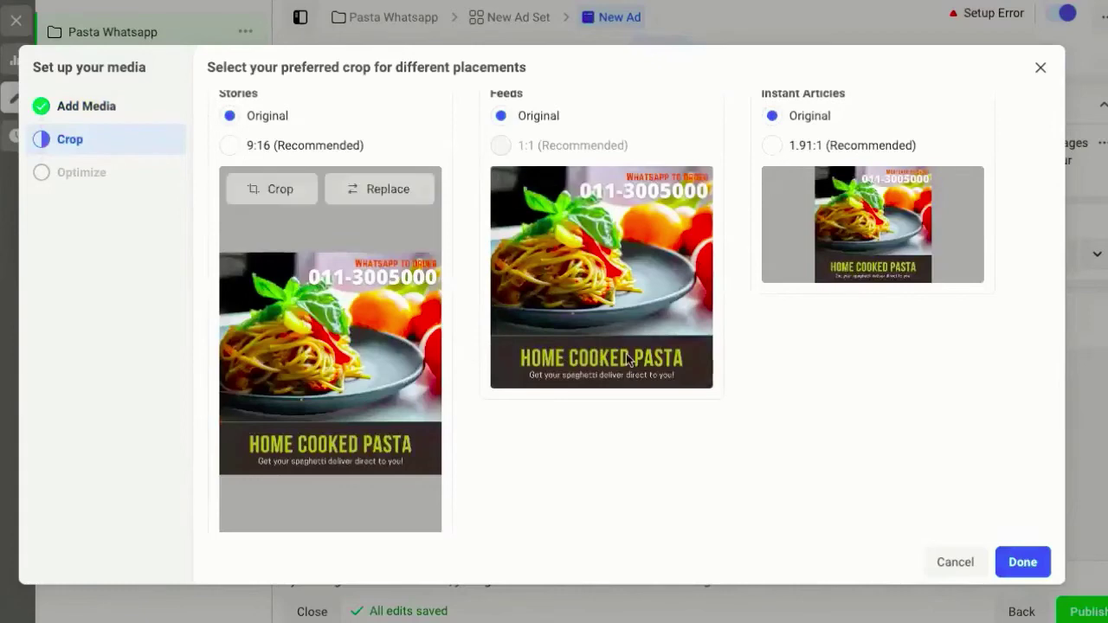
click(1024, 562)
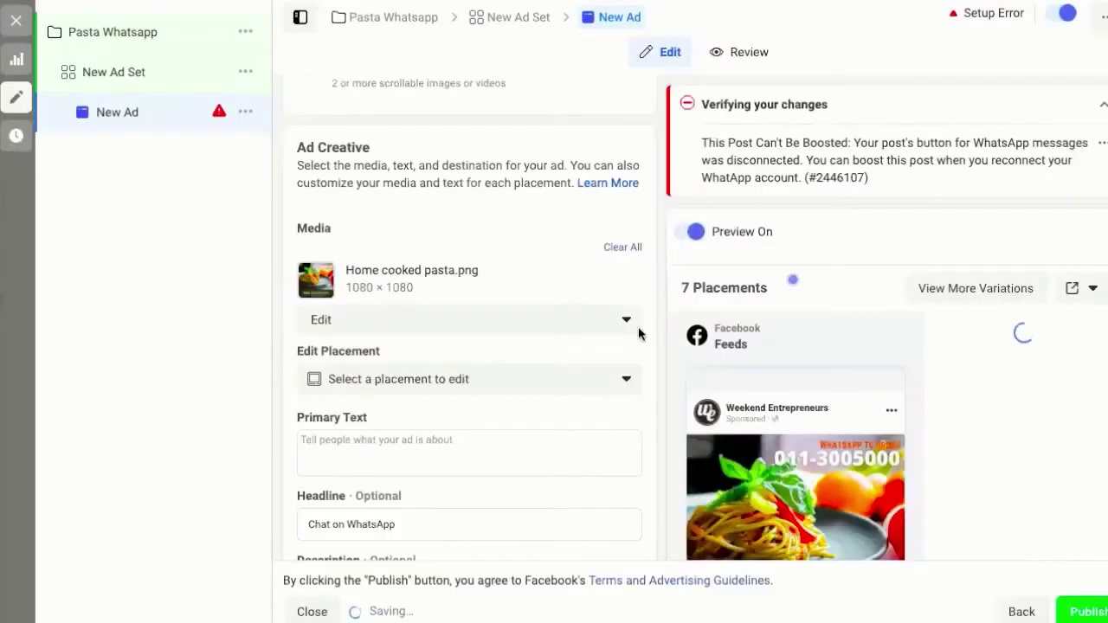
scroll(461, 399, down, 2)
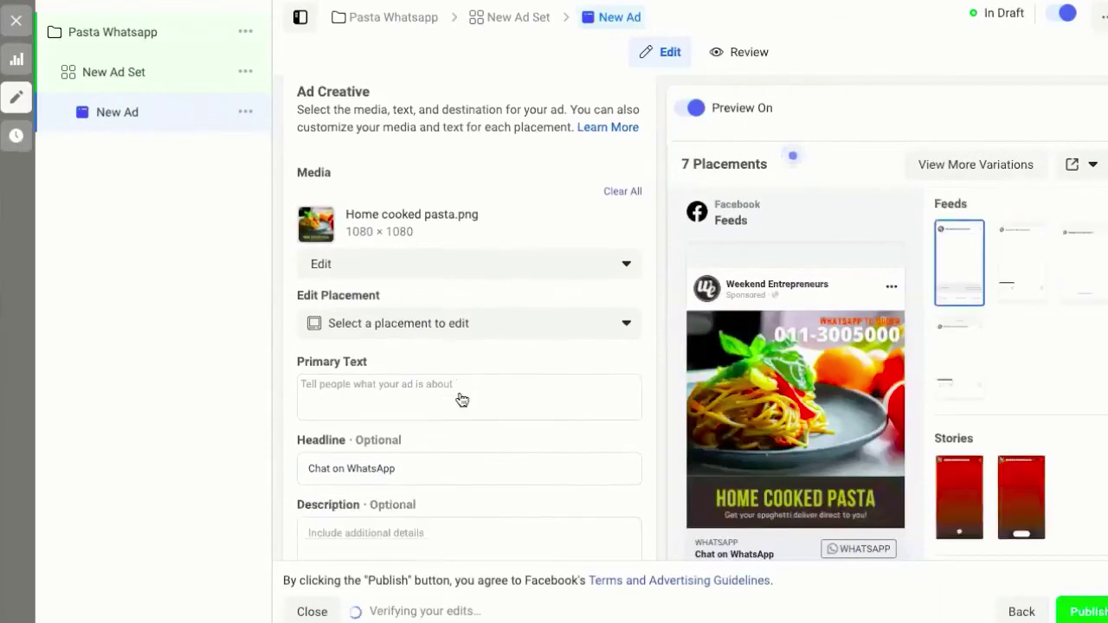
scroll(462, 399, down, 1)
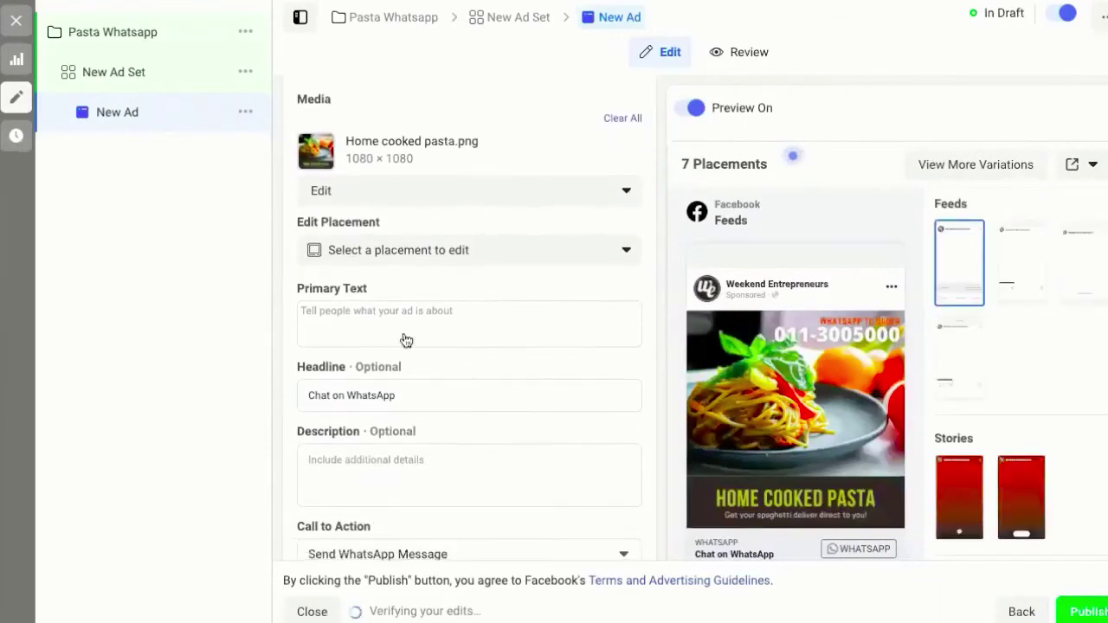
click(360, 314)
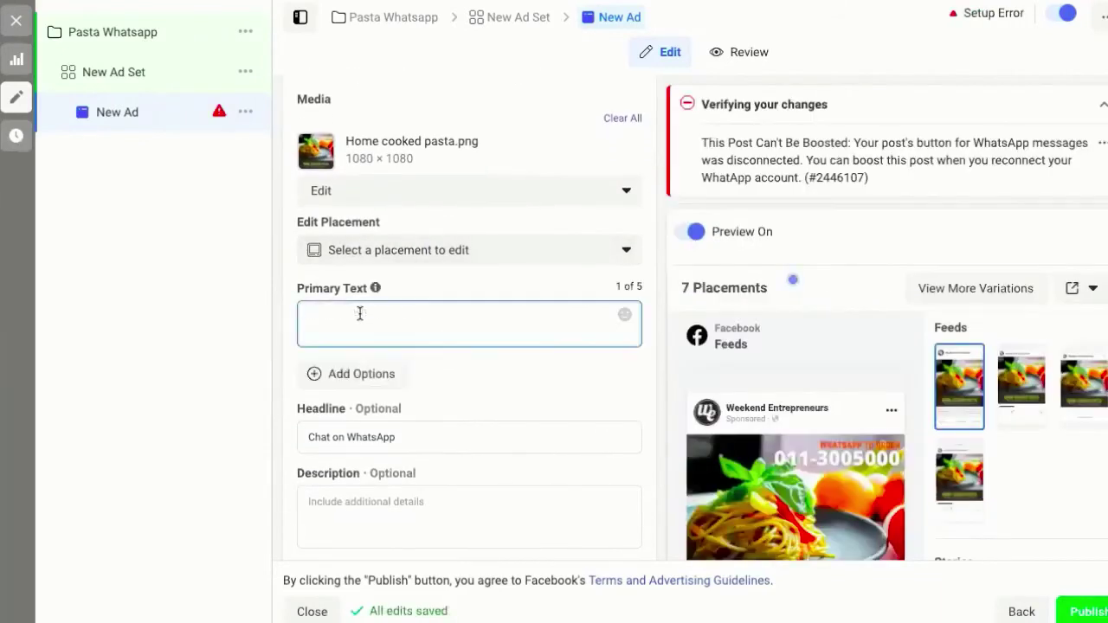
triple_click(419, 439)
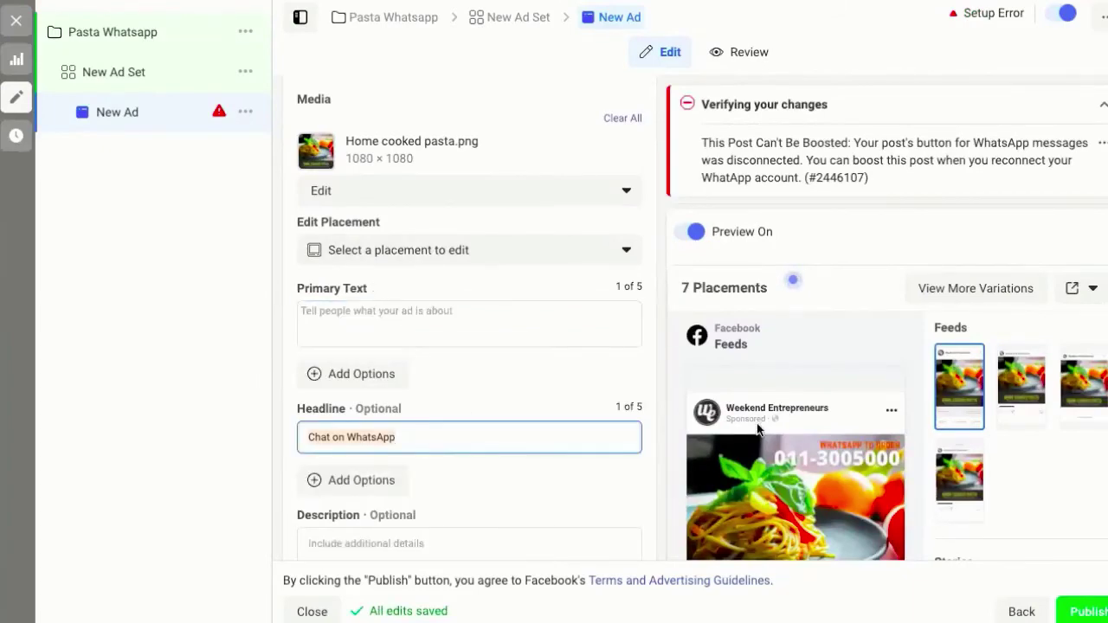
scroll(757, 424, down, 4)
scroll(757, 429, down, 1)
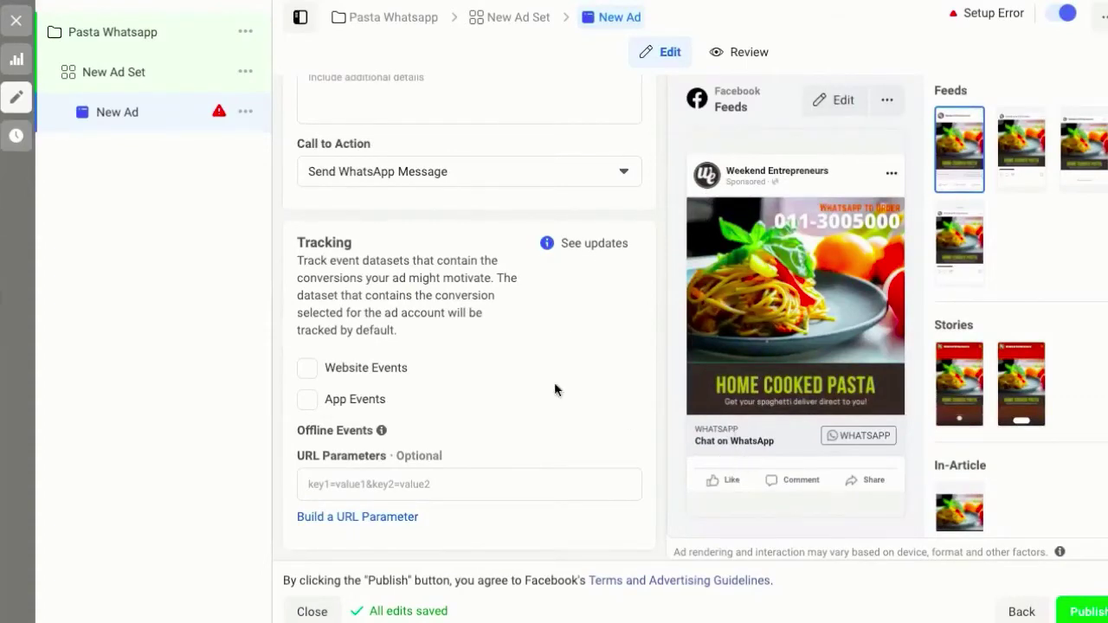
scroll(548, 352, up, 2)
scroll(548, 351, up, 2)
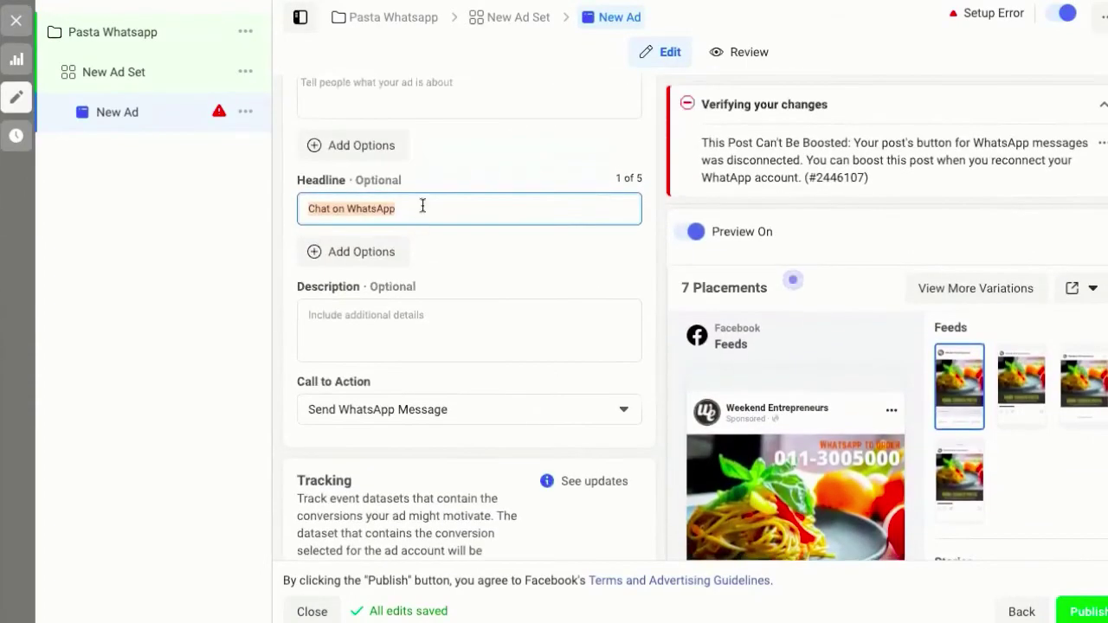
Replace the headline with 'Home Cooked Spaghetti. Free Delivery!', correcting the 'DElivery' typo.
click(423, 209)
triple_click(422, 209)
text(Home C)
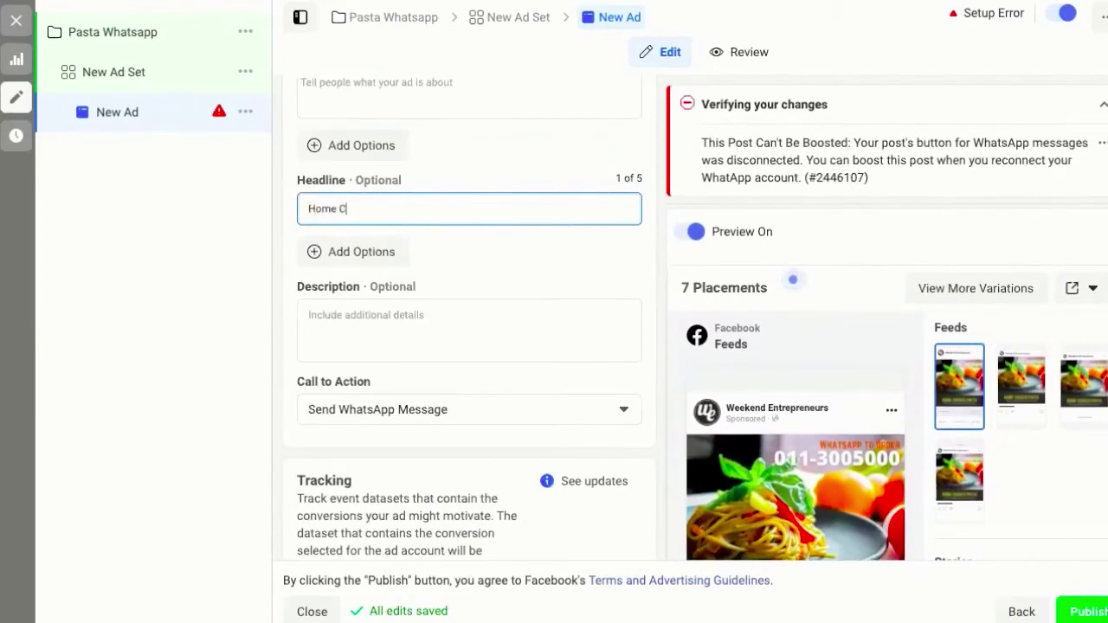
text(ooked Spaghetti. Free DElivery)
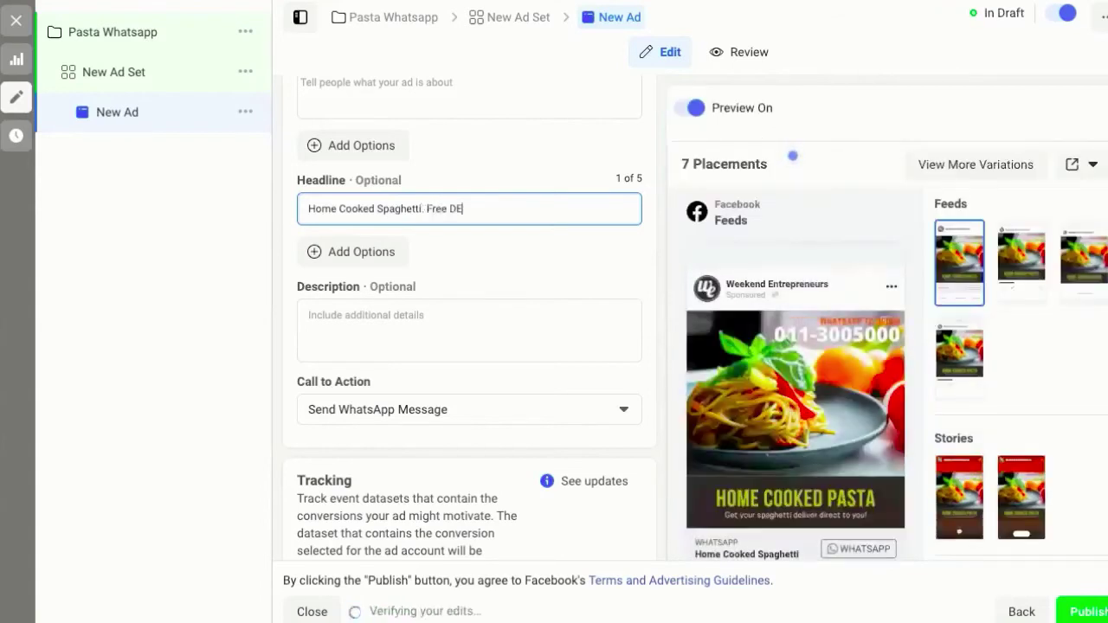
click(461, 208)
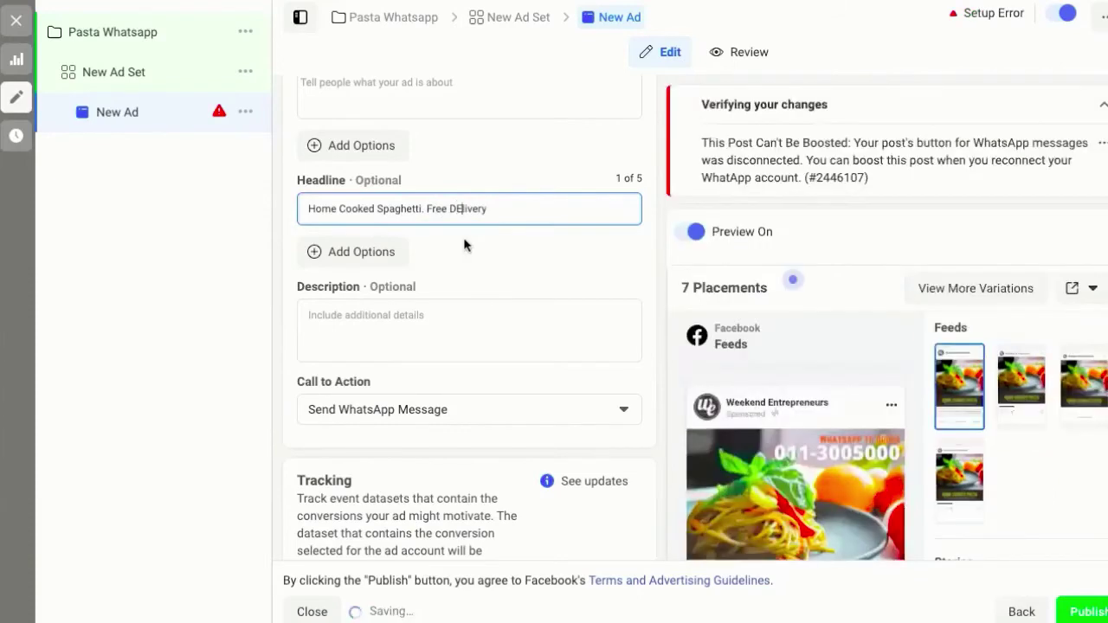
key(BackSpace)
text(e)
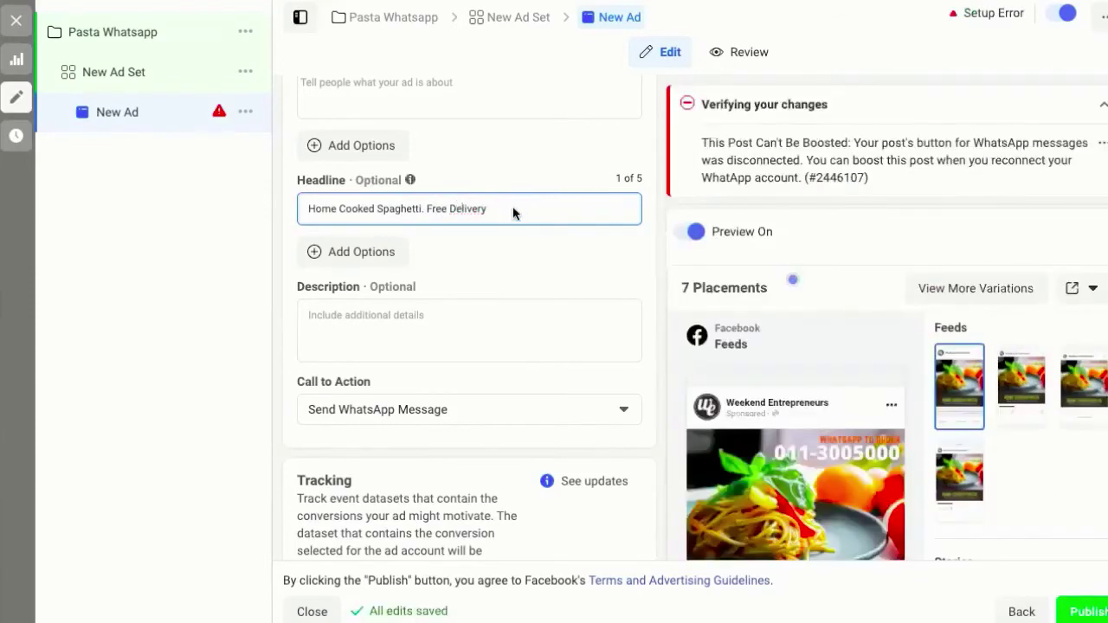
click(488, 208)
text(!)
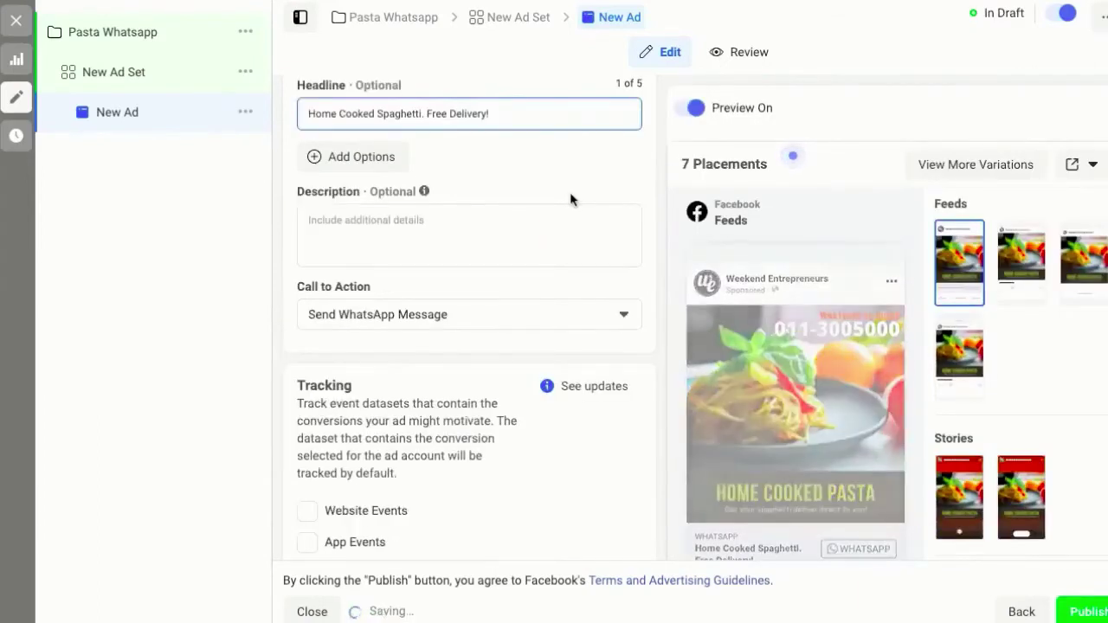
scroll(776, 358, down, 3)
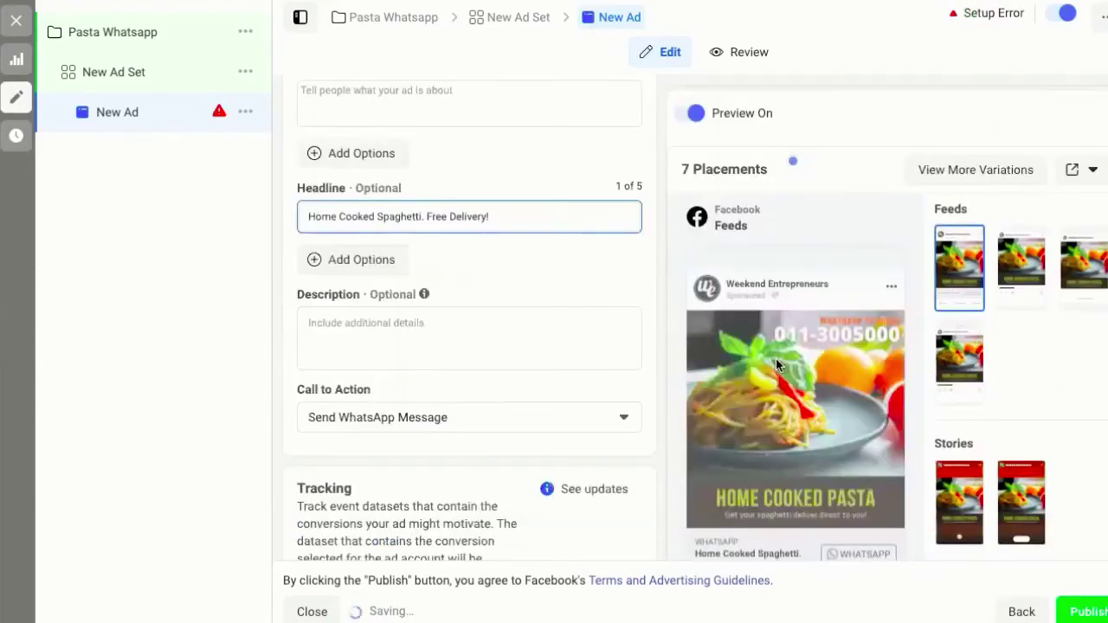
scroll(425, 165, up, 1)
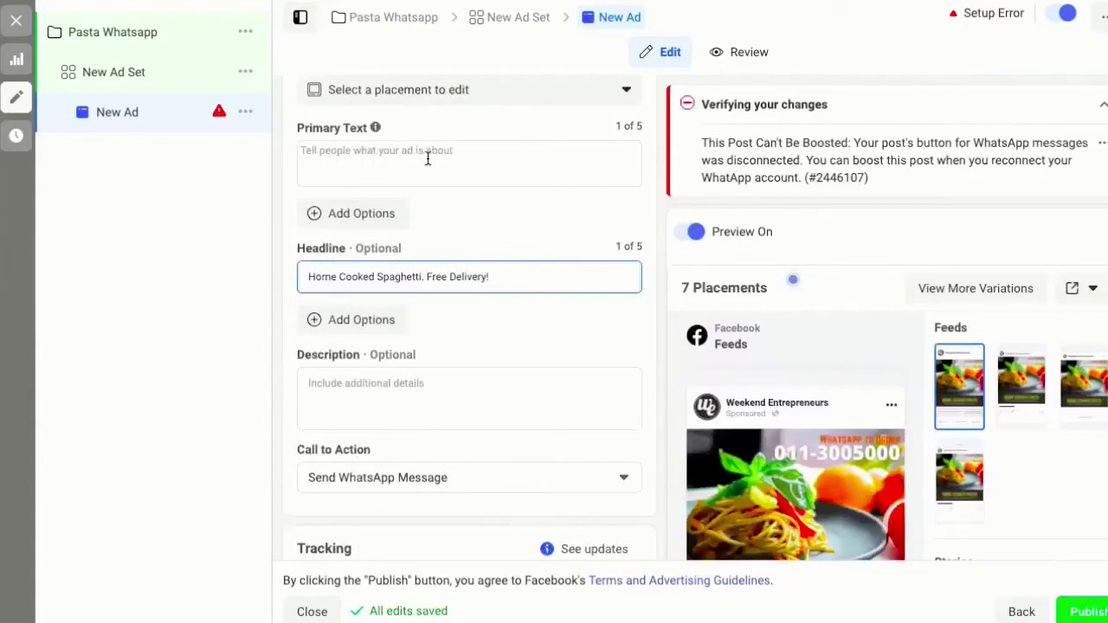
Enter 'Delicious pasta directly delivered to your home.' as the primary text and check the preview.
click(427, 158)
text(Deli)
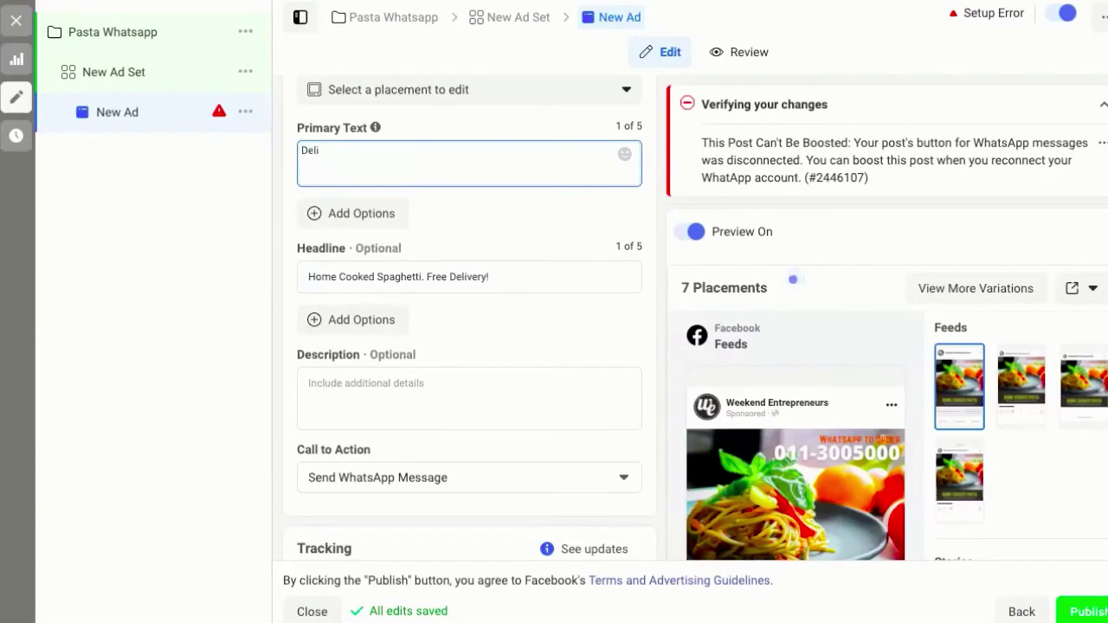
text(cious pasta)
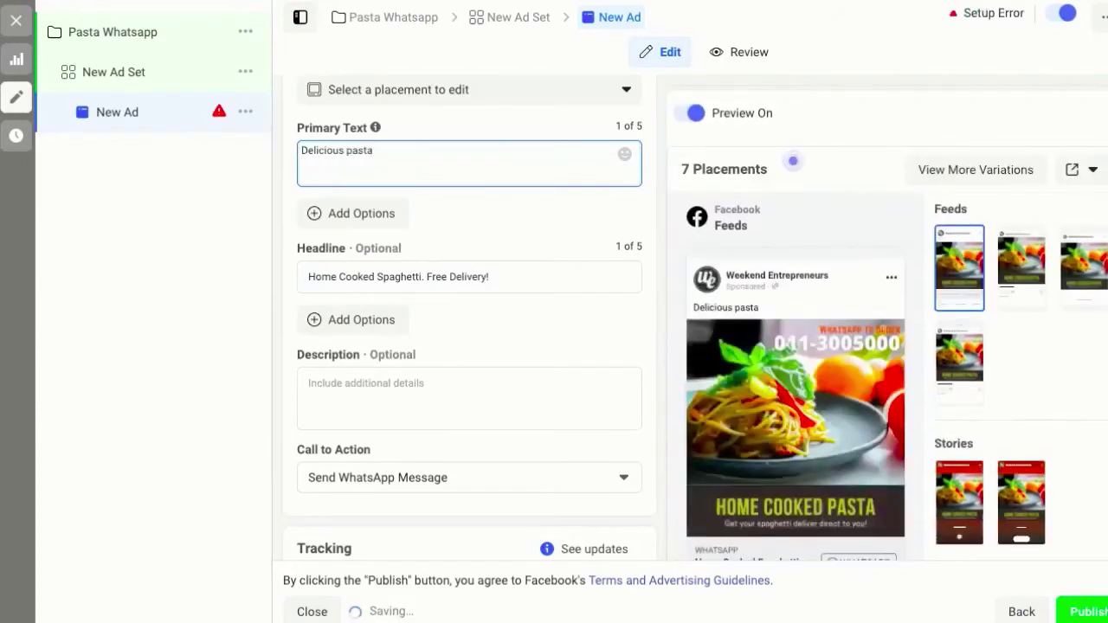
text( directly )
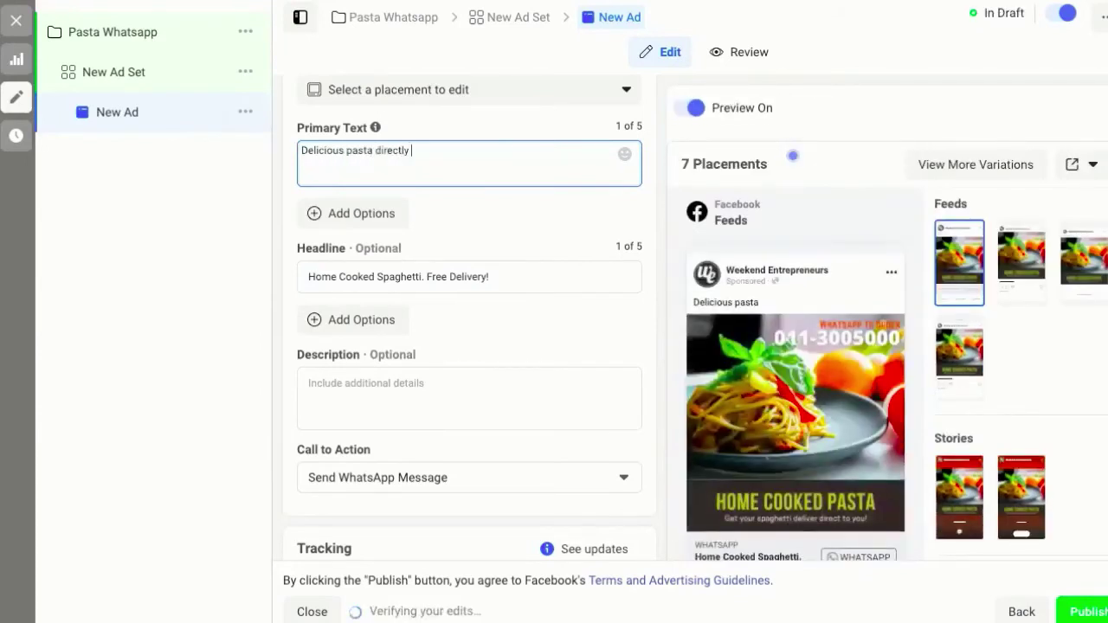
text(delivered to yo)
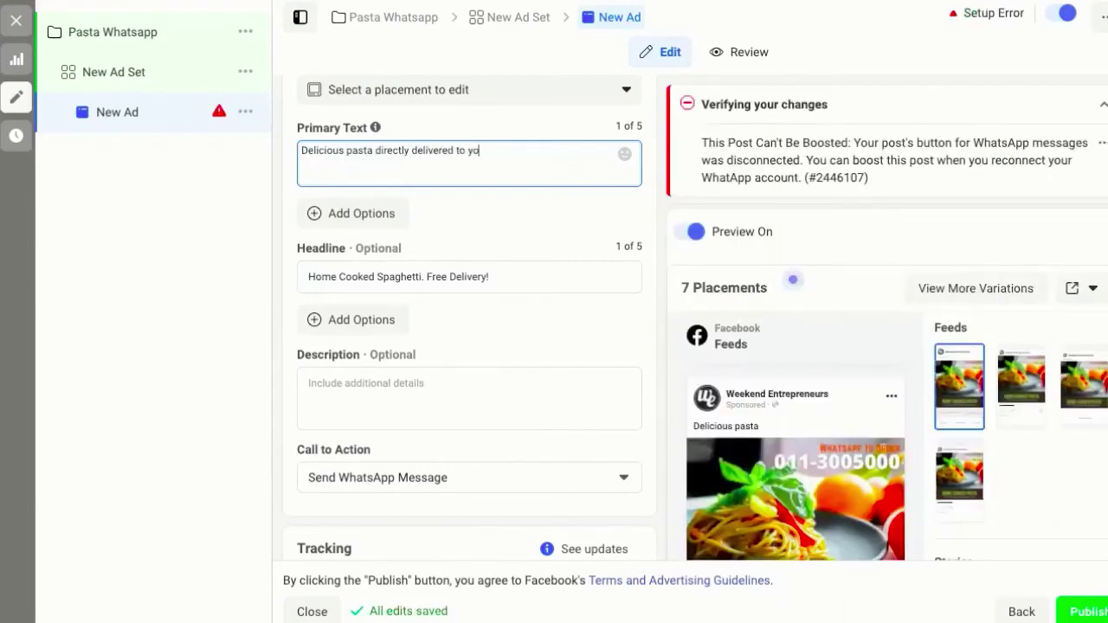
text(ur home.)
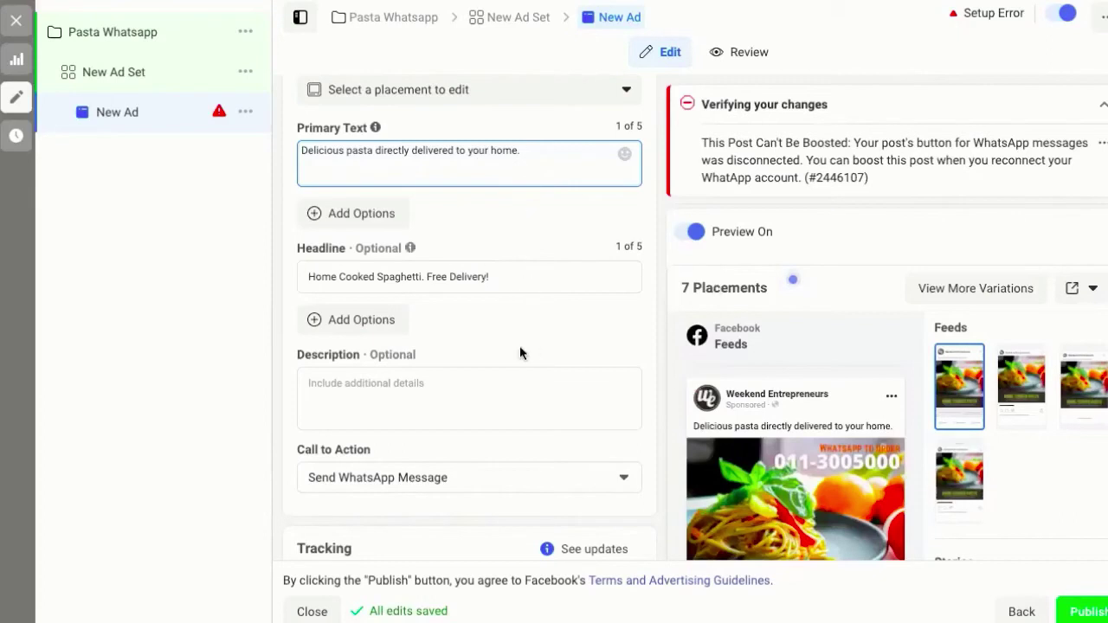
scroll(519, 352, down, 4)
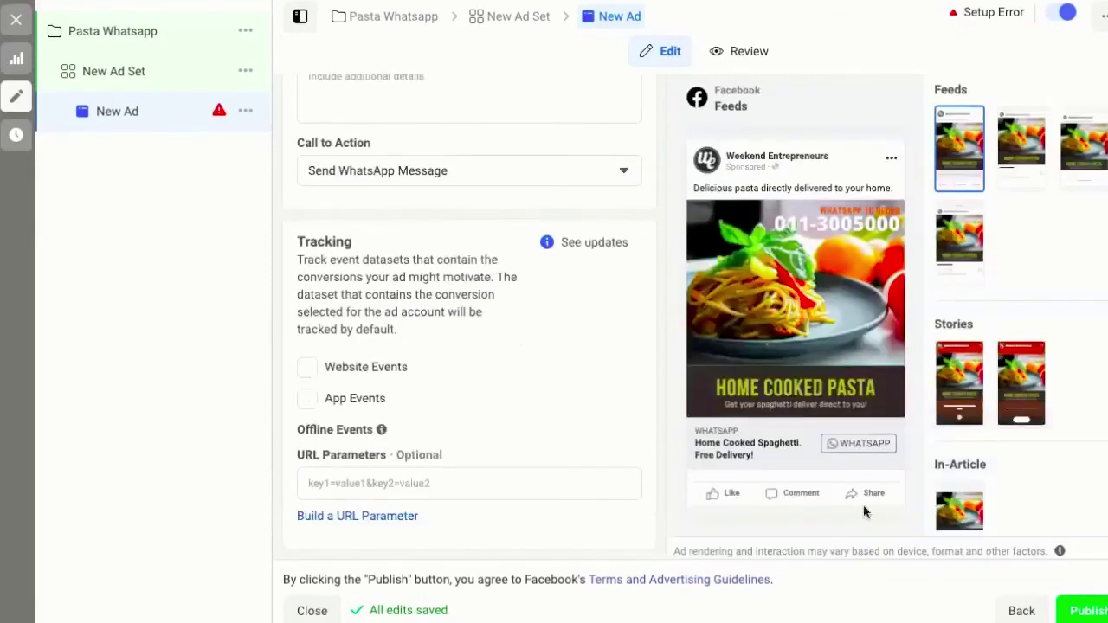